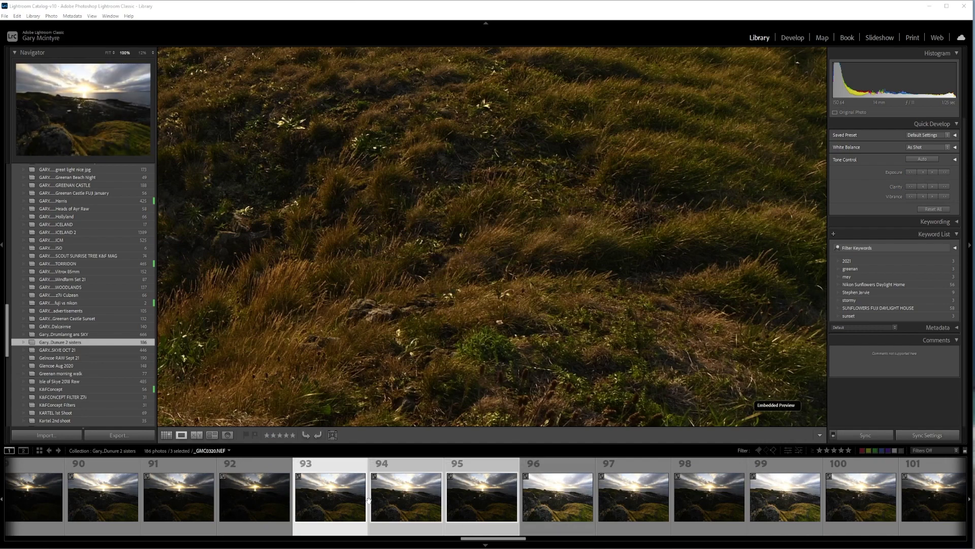
Step: Merge the three selected brackets into an HDR with Photo Merge, leaving Auto Settings off
right_click(355, 510)
mouse_move(419, 328)
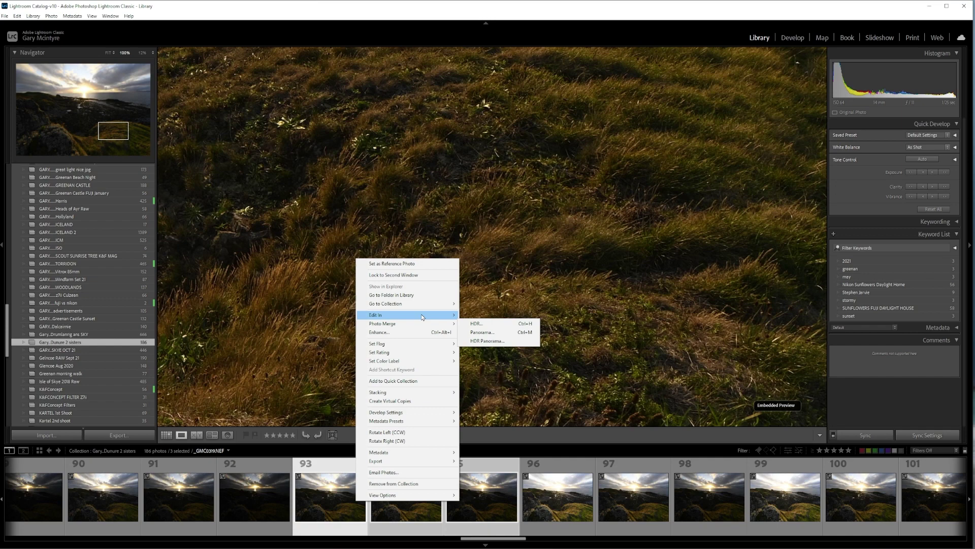
left_click(480, 323)
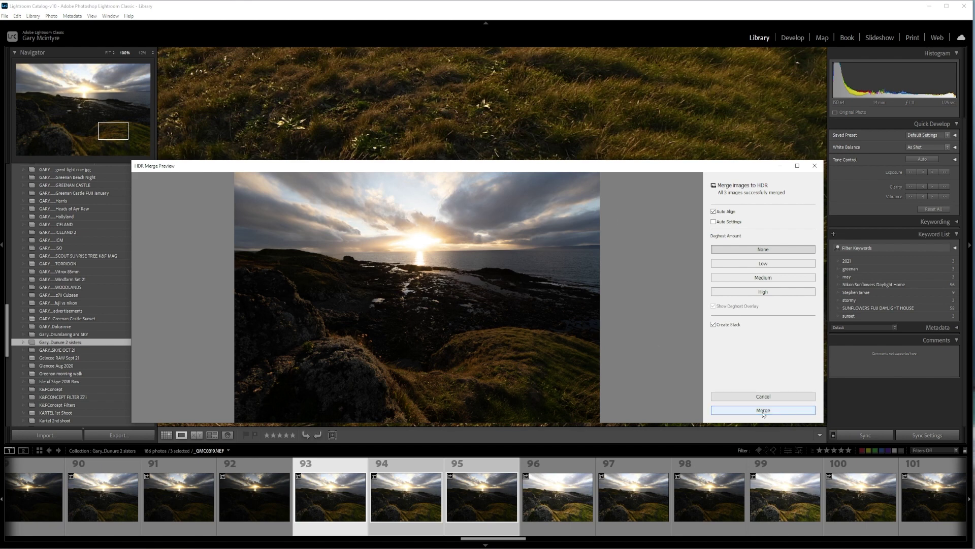
left_click(714, 222)
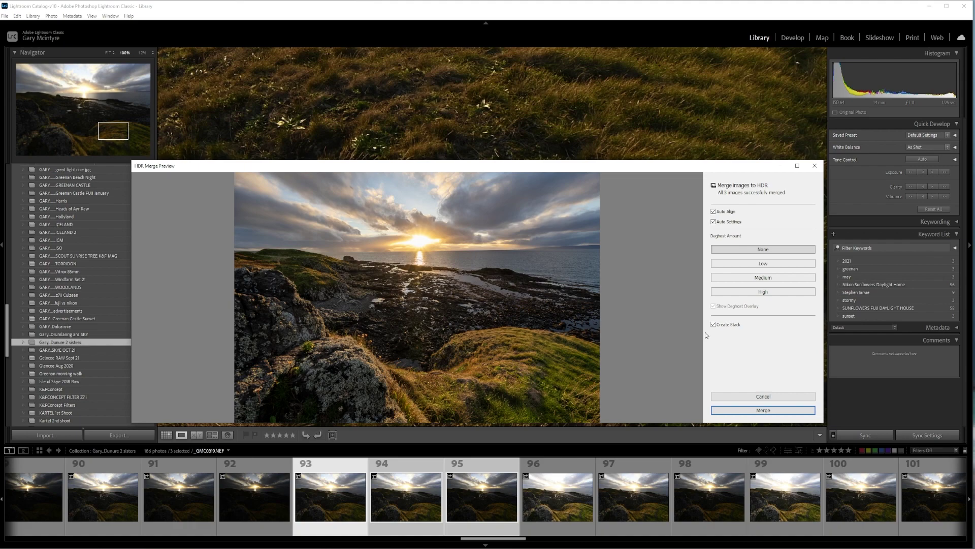
left_click(713, 222)
left_click(764, 410)
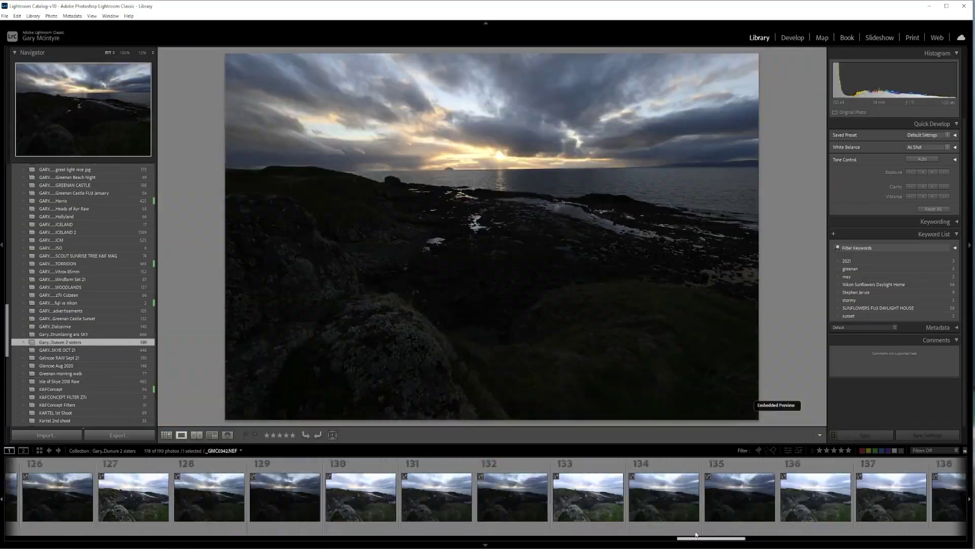
Step: In Develop, apply Auto tone to the photo, then reset its Basic adjustments
key("d")
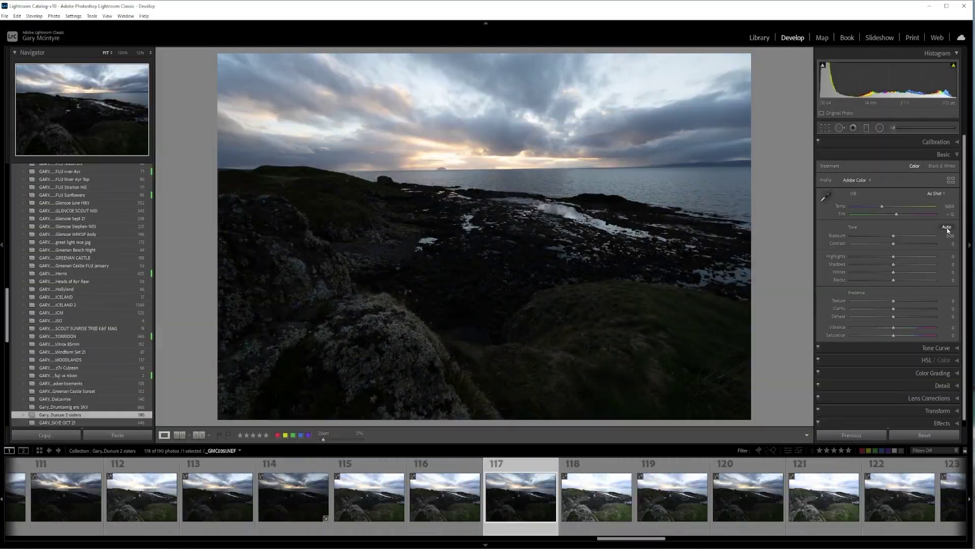
left_click(947, 228)
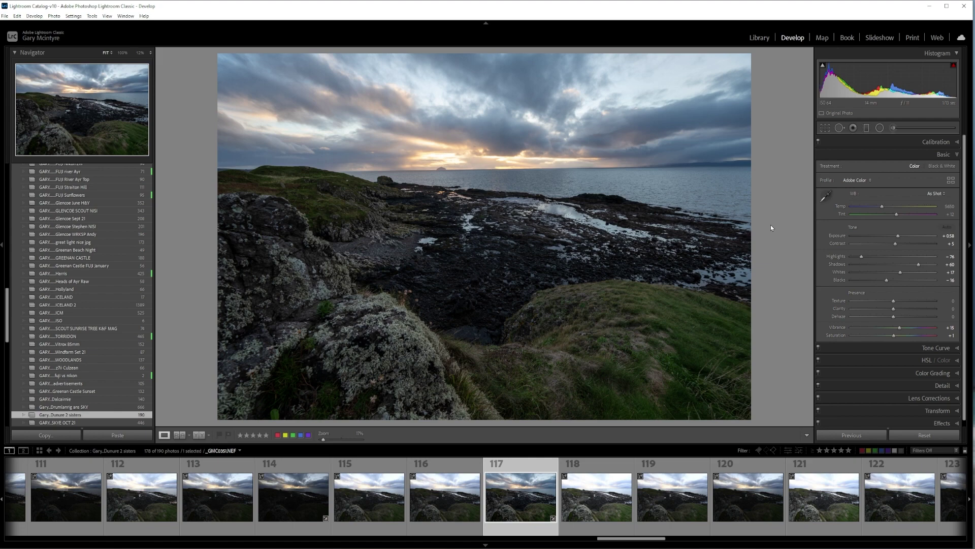
left_click(931, 437)
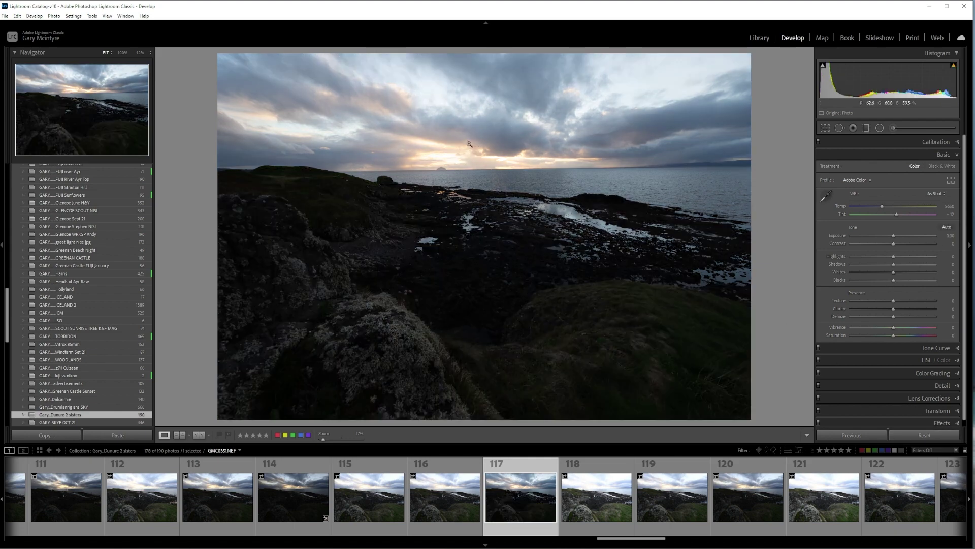
Step: Inspect photo 114 at 100% across the horizon, return to Fit, then view a brighter sunset frame
left_click(298, 496)
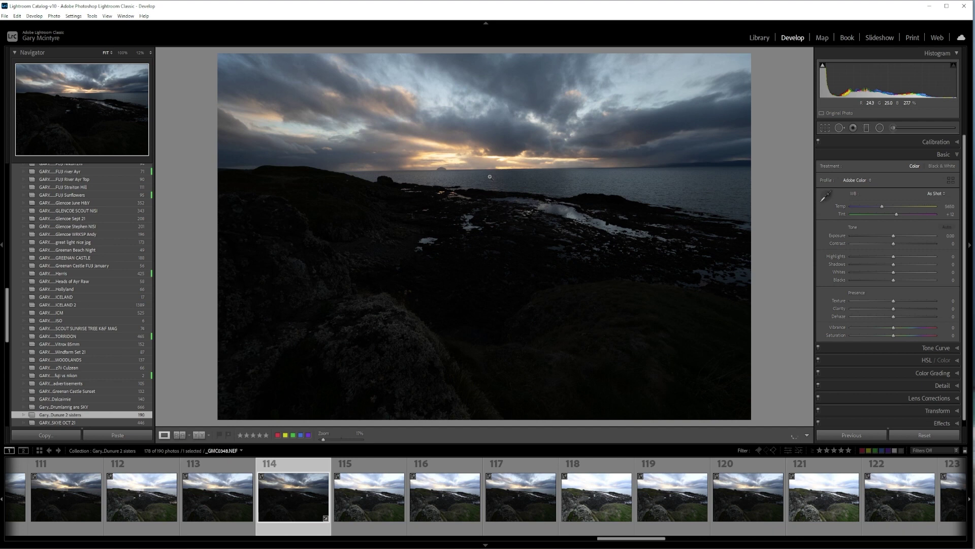
left_click(446, 169)
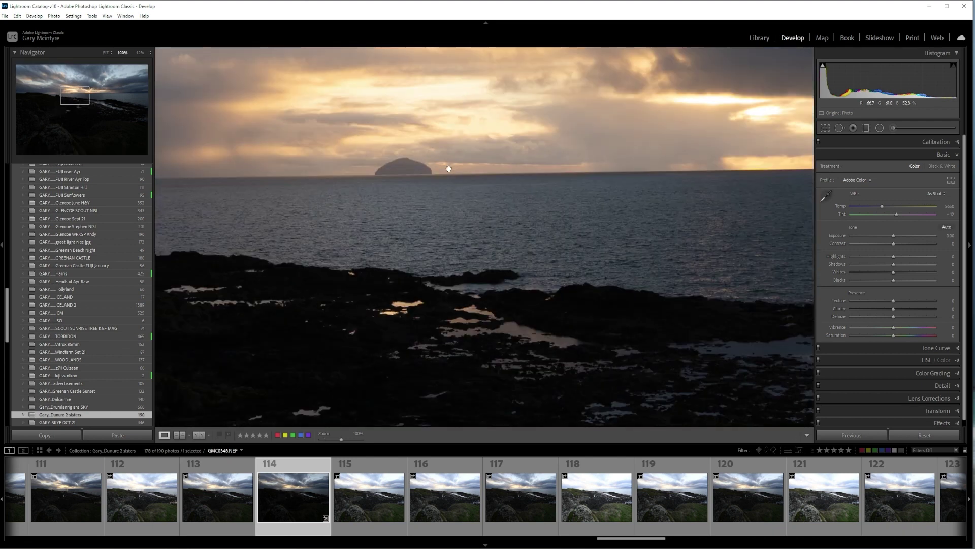
left_click_drag(448, 169, 511, 199)
left_click(511, 199)
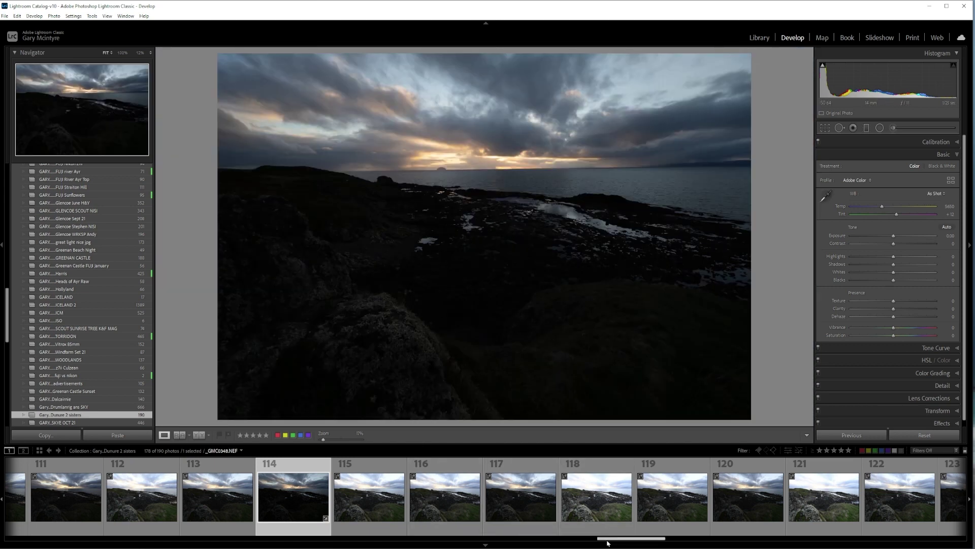
left_click_drag(604, 536, 443, 535)
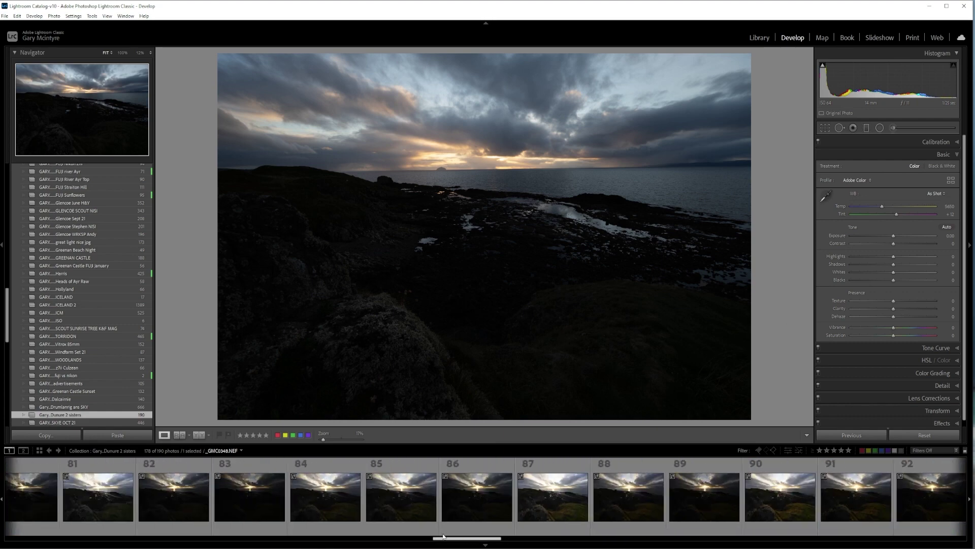
left_click(577, 503)
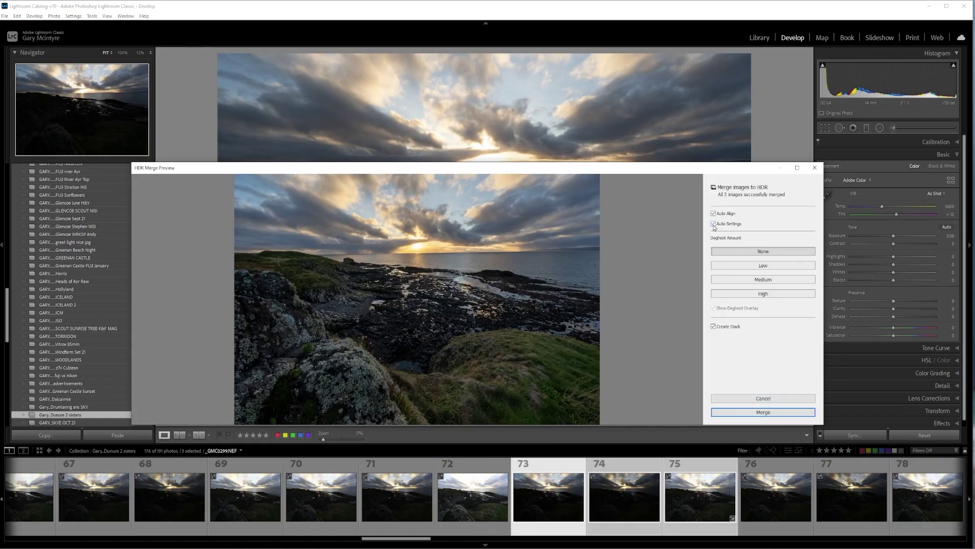
Step: Merge the next selected bracket into an HDR with Photo Merge
key("9")
right_click(701, 250)
mouse_move(752, 313)
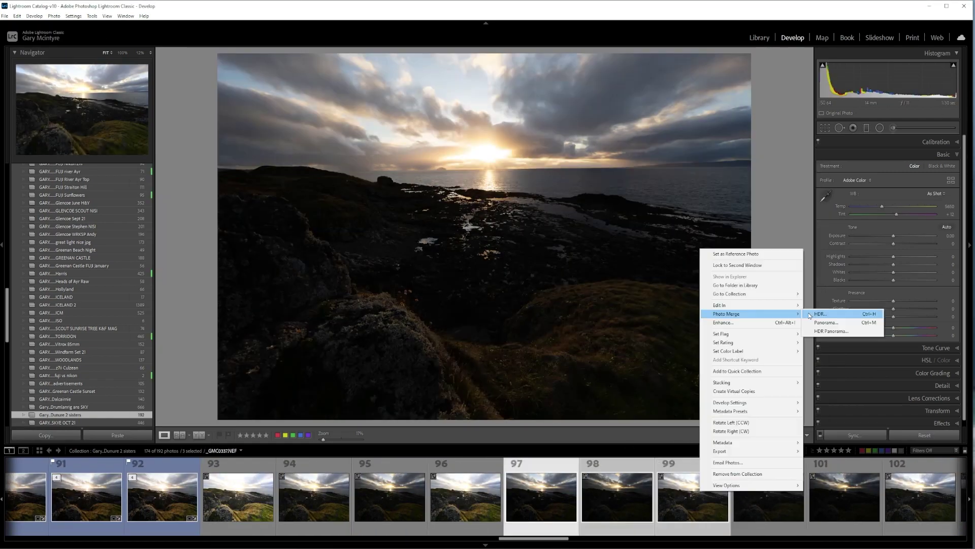
left_click(820, 314)
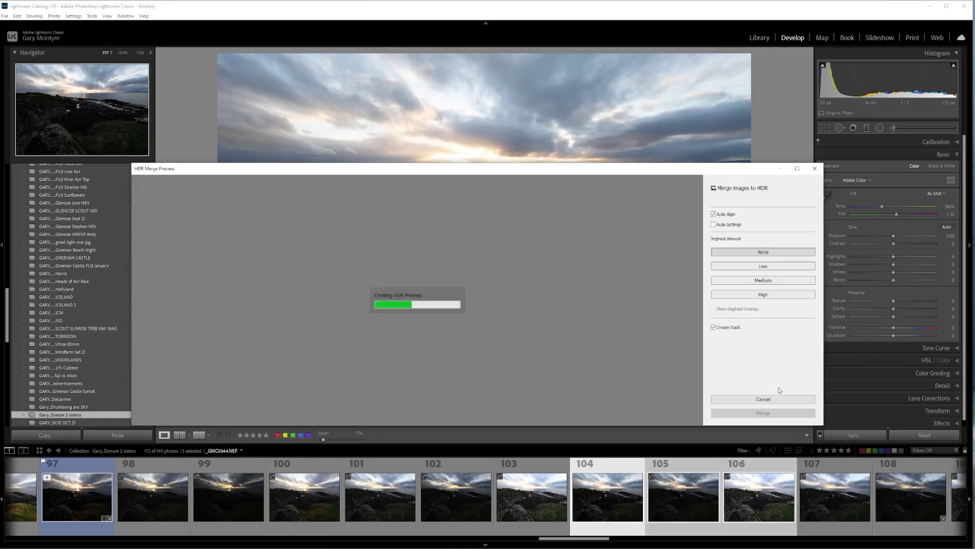
left_click(763, 413)
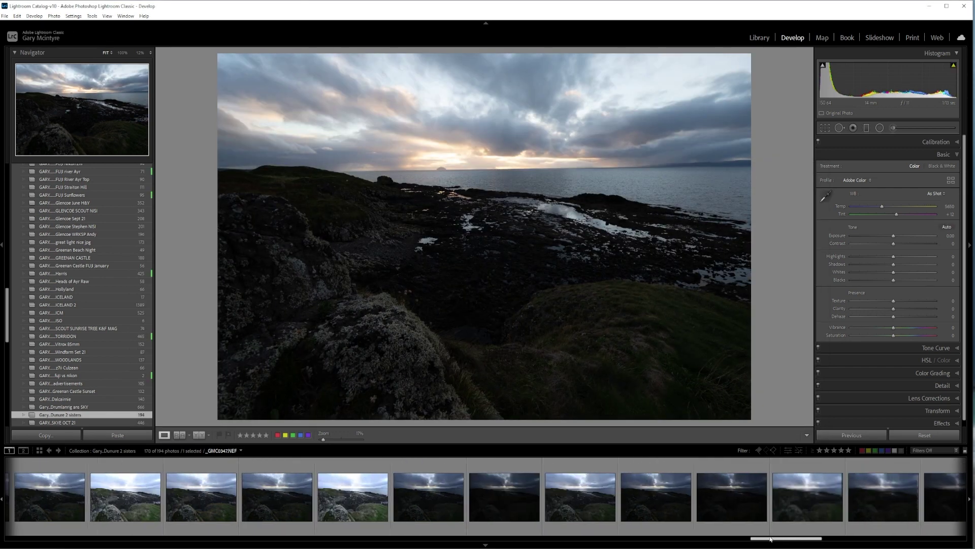
Step: Set the filmstrip filter preset to Flagged
left_click_drag(746, 539, 836, 539)
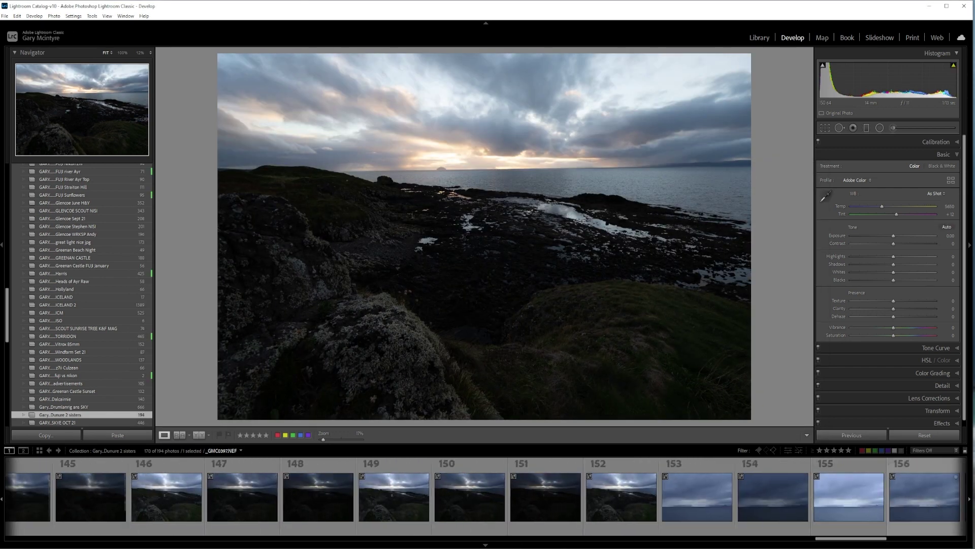
left_click(956, 451)
left_click(874, 376)
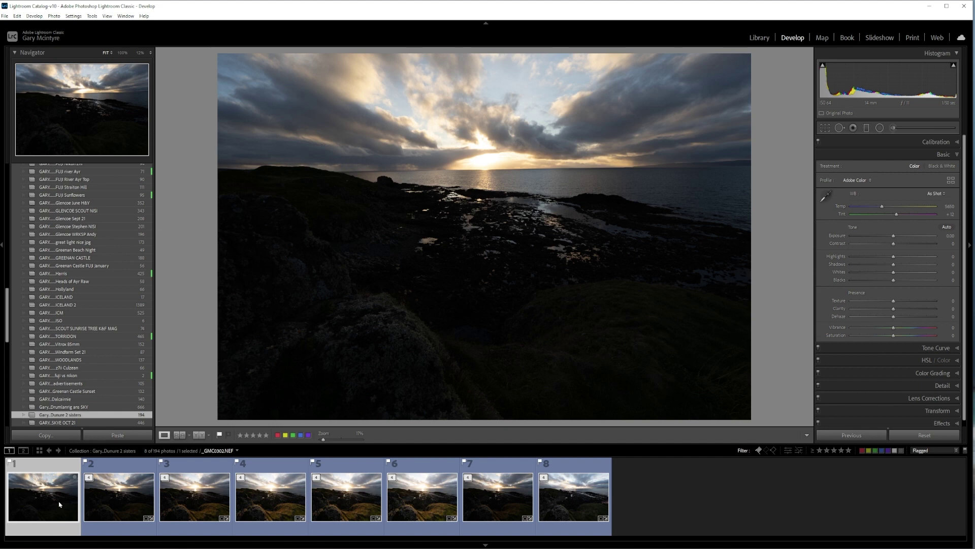
Step: Check the sun at 100%, then review flagged photos 2 through 8
left_click(452, 169)
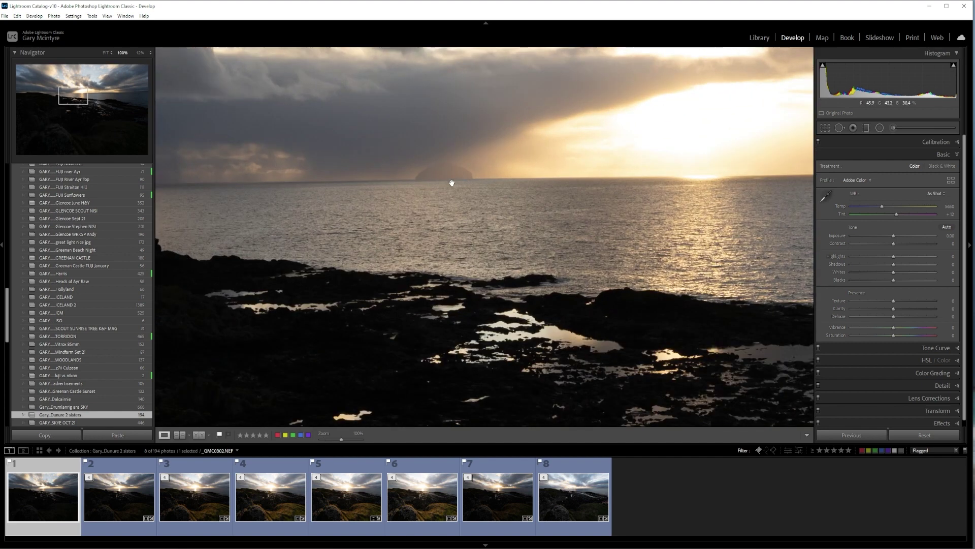
left_click(449, 167)
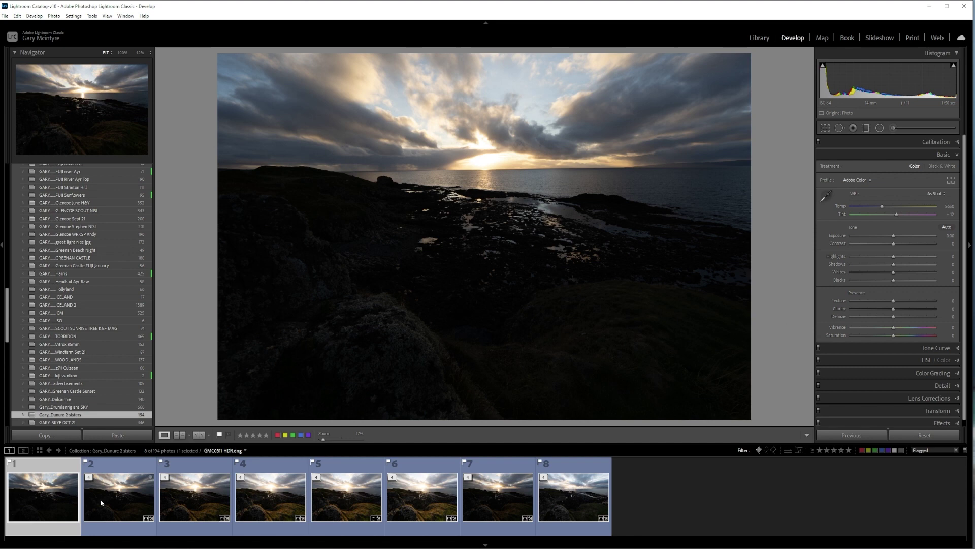
left_click(101, 502)
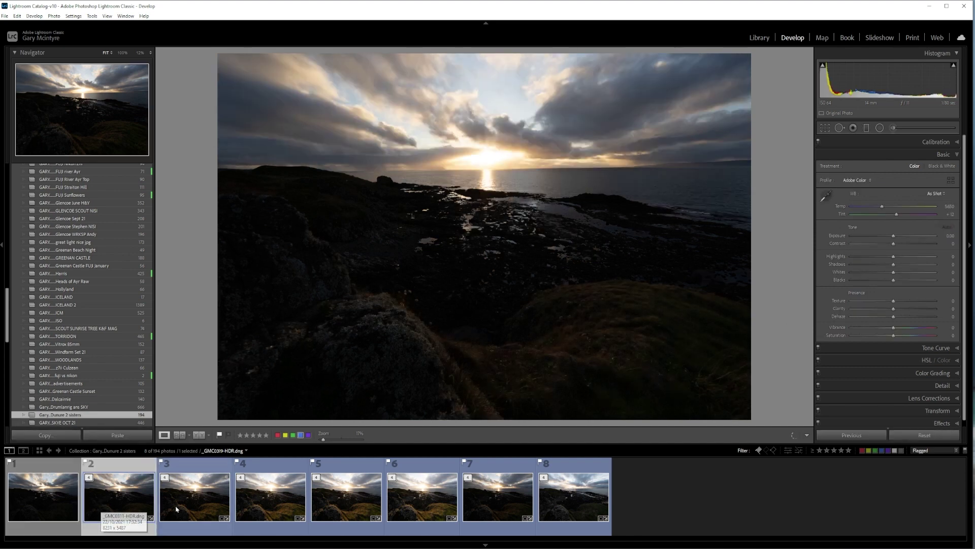
left_click(177, 509)
left_click(305, 509)
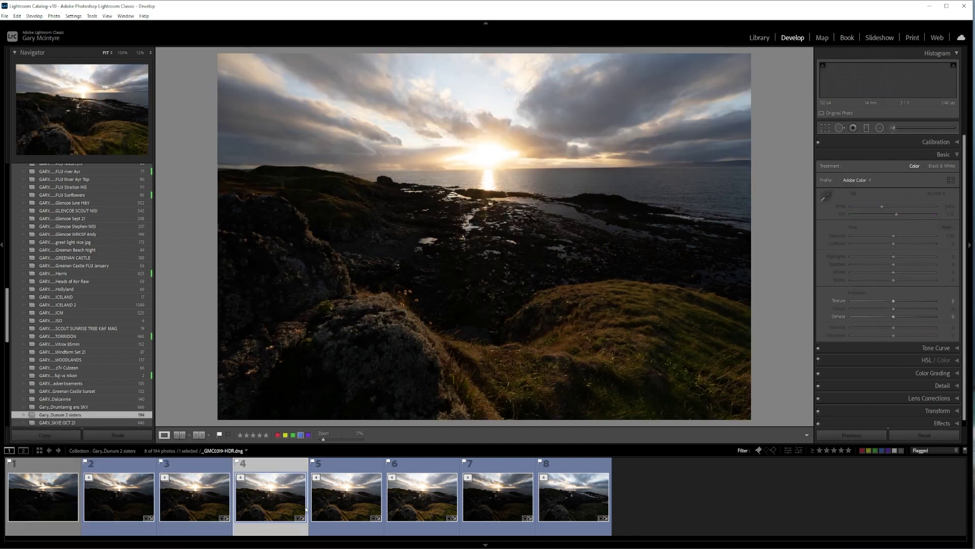
left_click(381, 508)
left_click(457, 507)
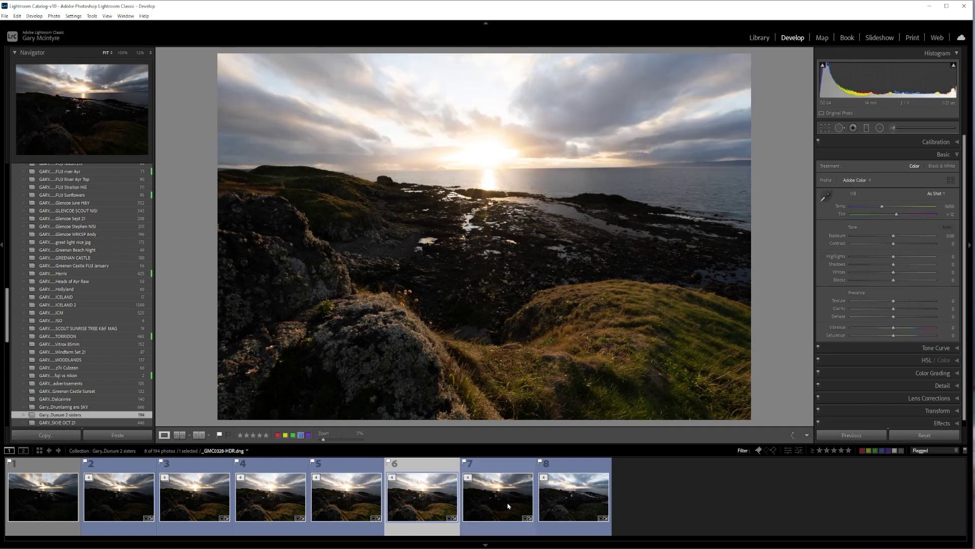
left_click(507, 505)
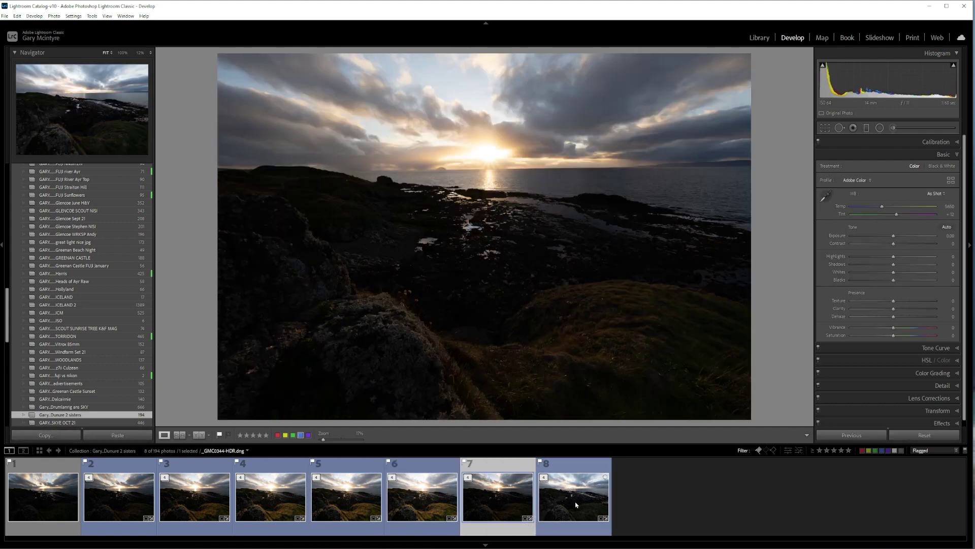
left_click(577, 504)
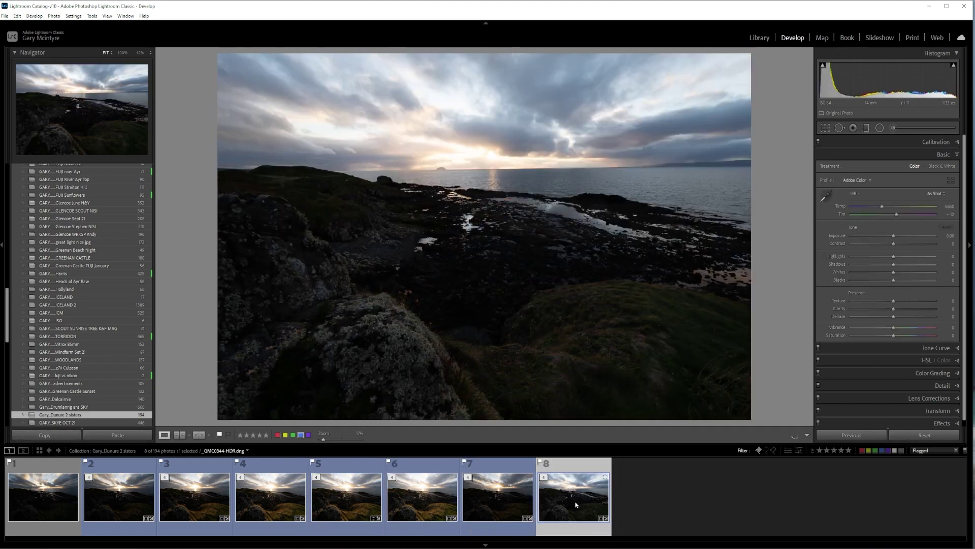
left_click(111, 505)
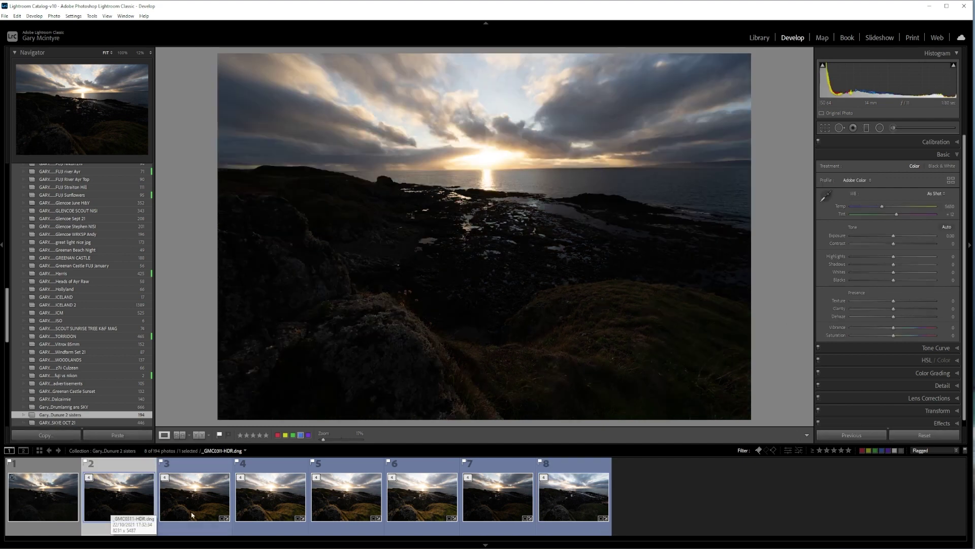
Step: Select flagged photos 2–8 and use Edit In > Open as Layers in Photoshop
left_click(547, 501, "shift")
right_click(548, 500)
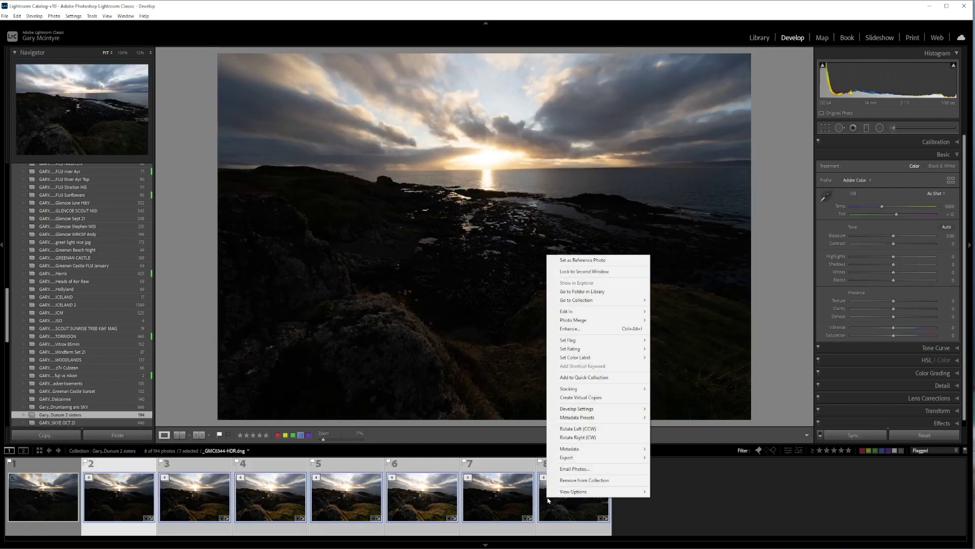
mouse_move(600, 317)
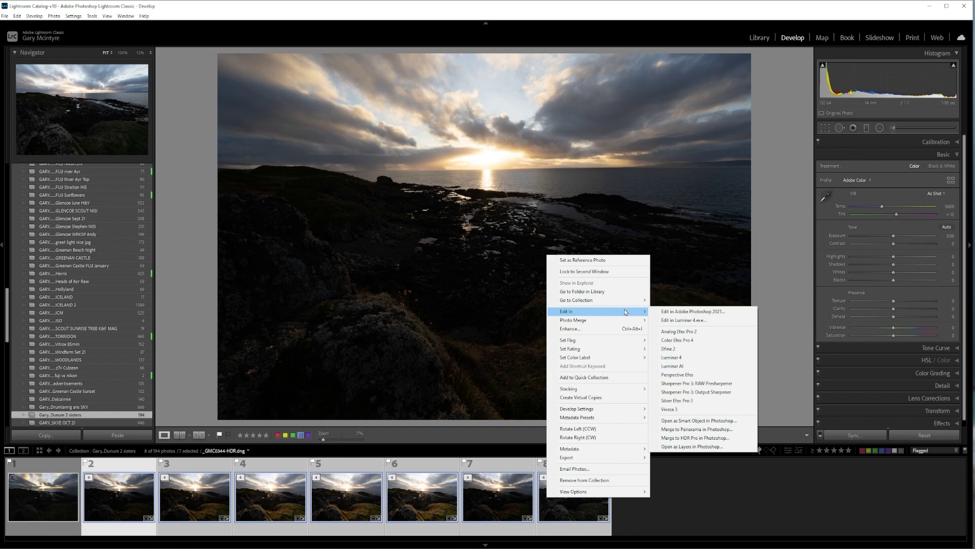
left_click(688, 446)
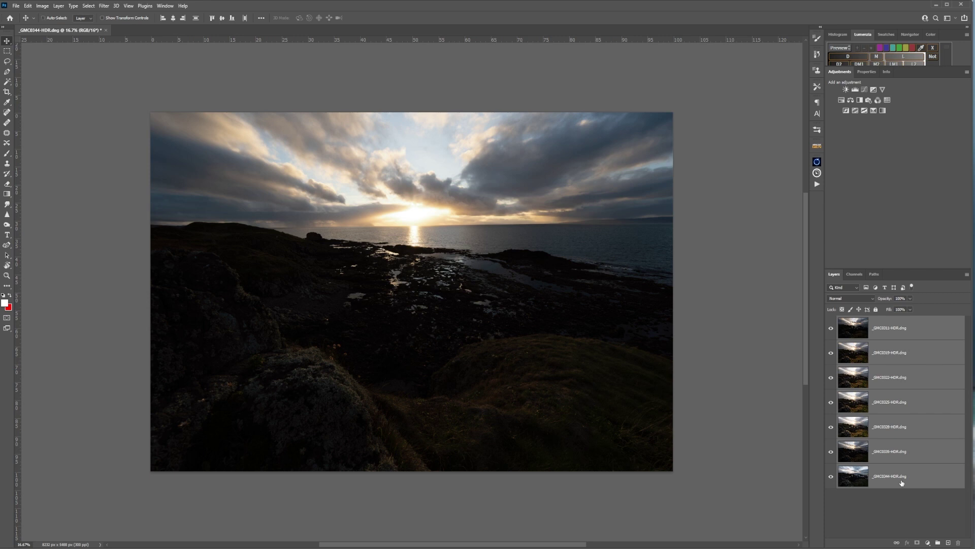
Step: Duplicate the seven layers with Ctrl+J and group the original exposures into Group 1
key("ctrl+j")
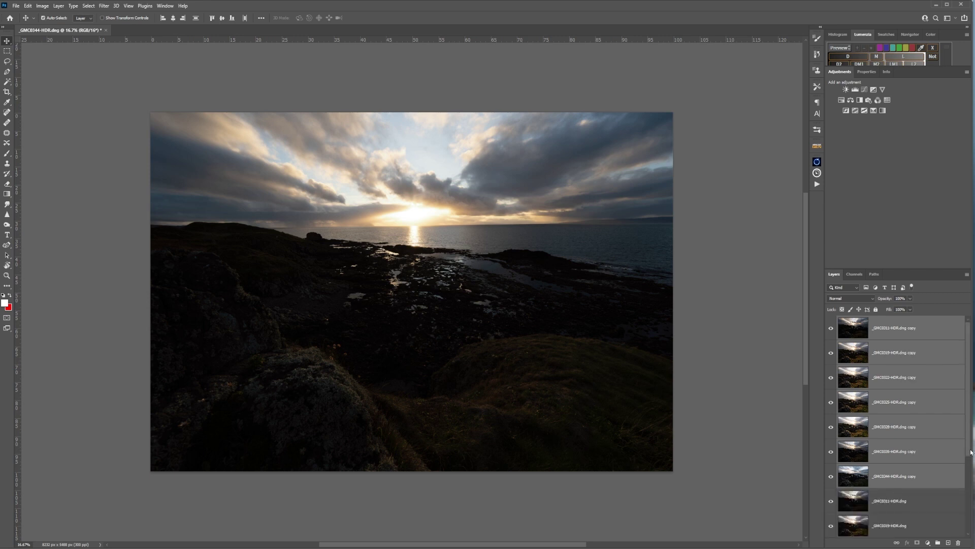
left_click_drag(970, 453, 969, 545)
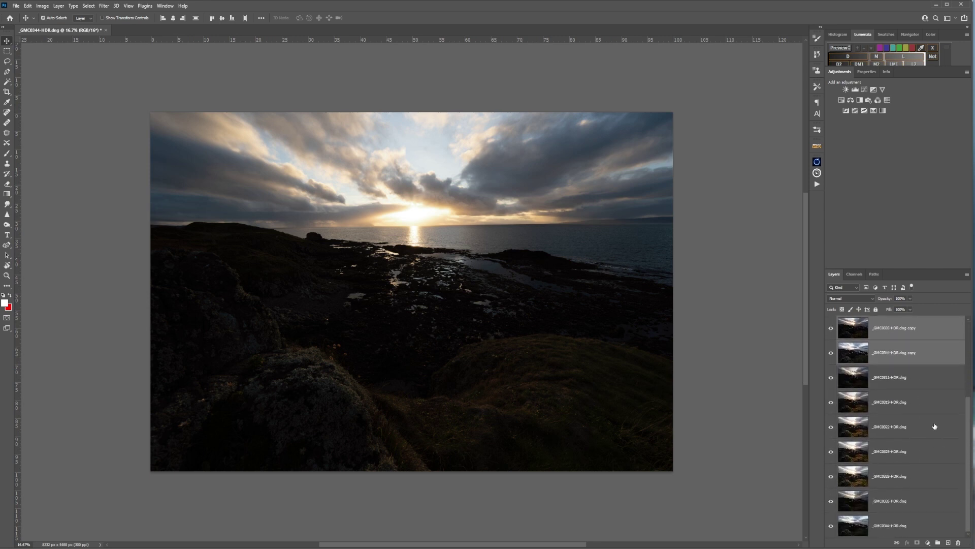
left_click(933, 387)
left_click(919, 530, "shift")
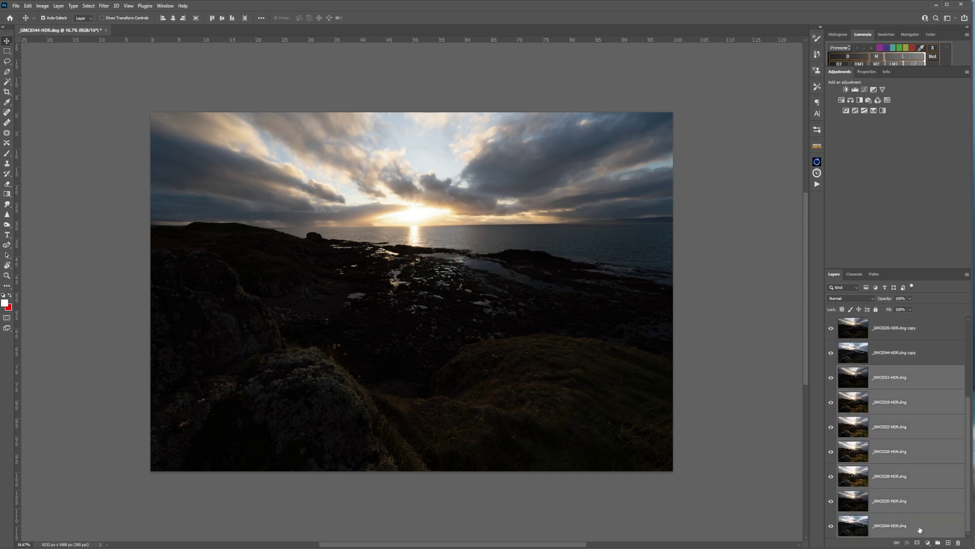
left_click(938, 543)
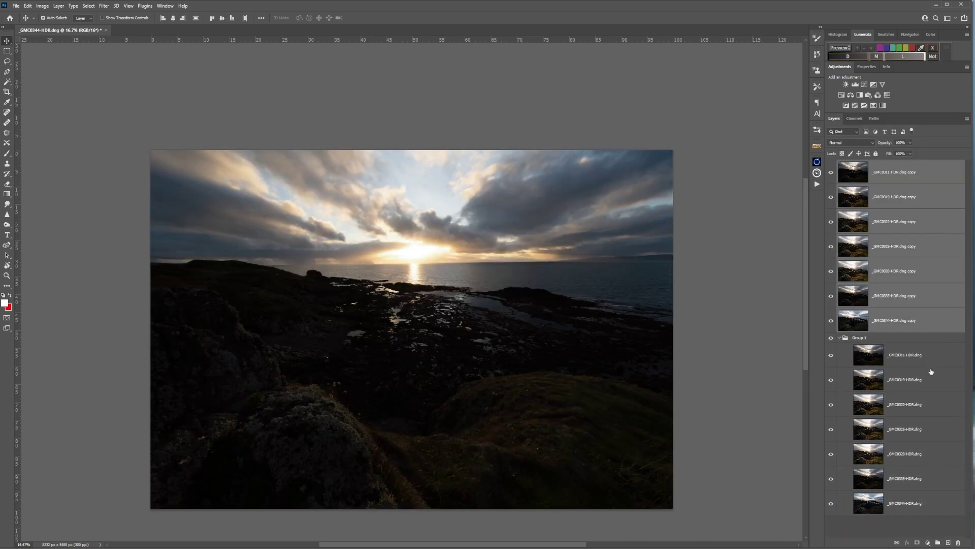
Step: Select every exposure inside Group 1, down to _GMC0344
left_click(929, 362, "ctrl")
left_click(928, 381, "ctrl")
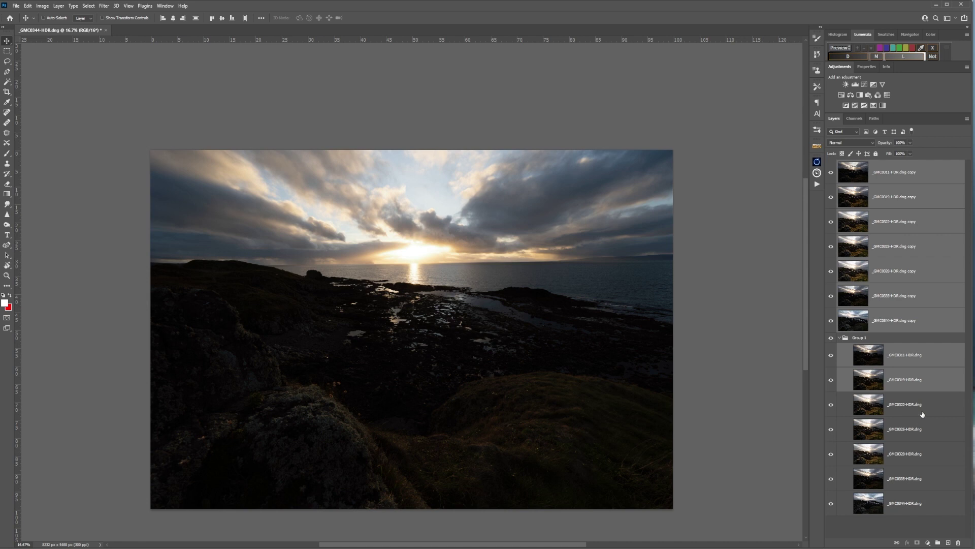
left_click(921, 409, "ctrl")
left_click(918, 428, "ctrl")
left_click(920, 454, "ctrl")
left_click(921, 479, "ctrl")
left_click(922, 505, "ctrl")
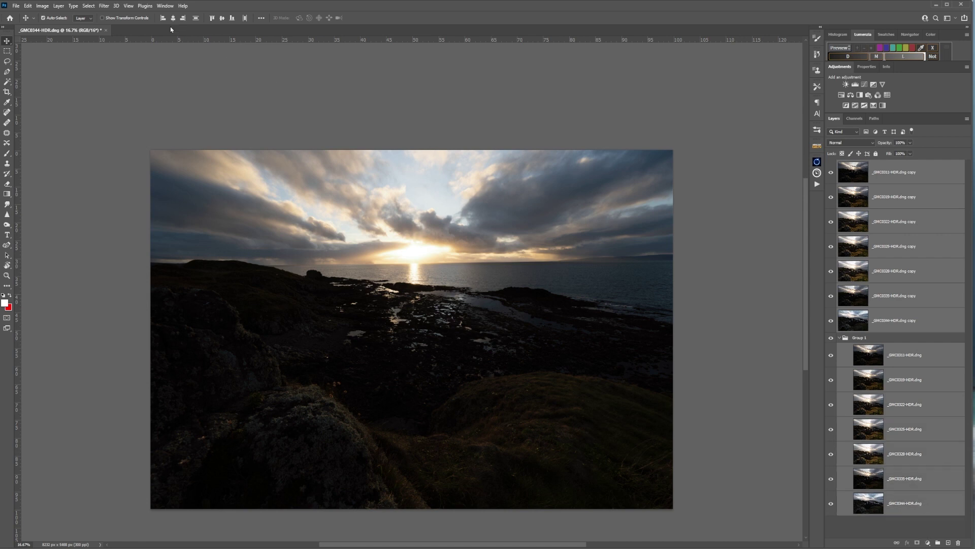
Step: Run Edit > Auto-Align Layers with Auto projection
left_click(28, 7)
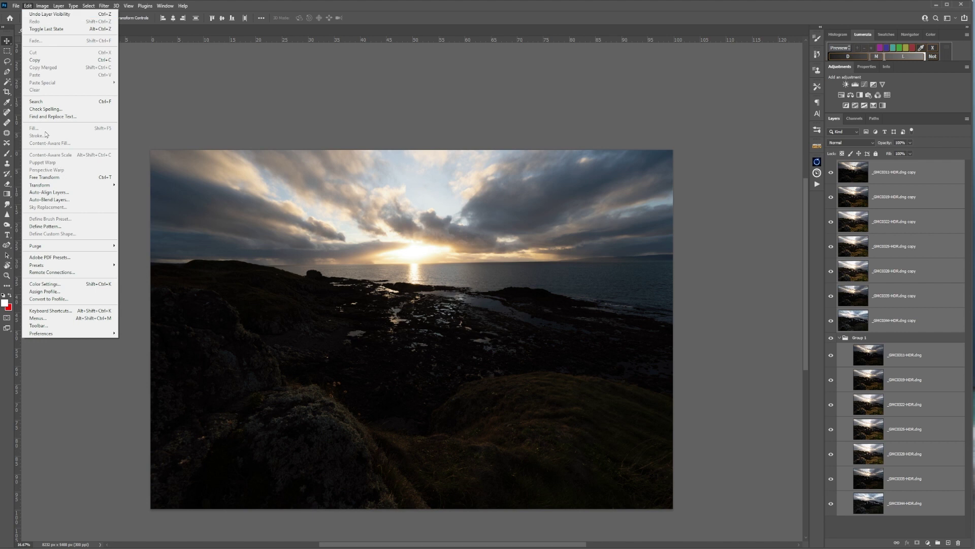
left_click(61, 192)
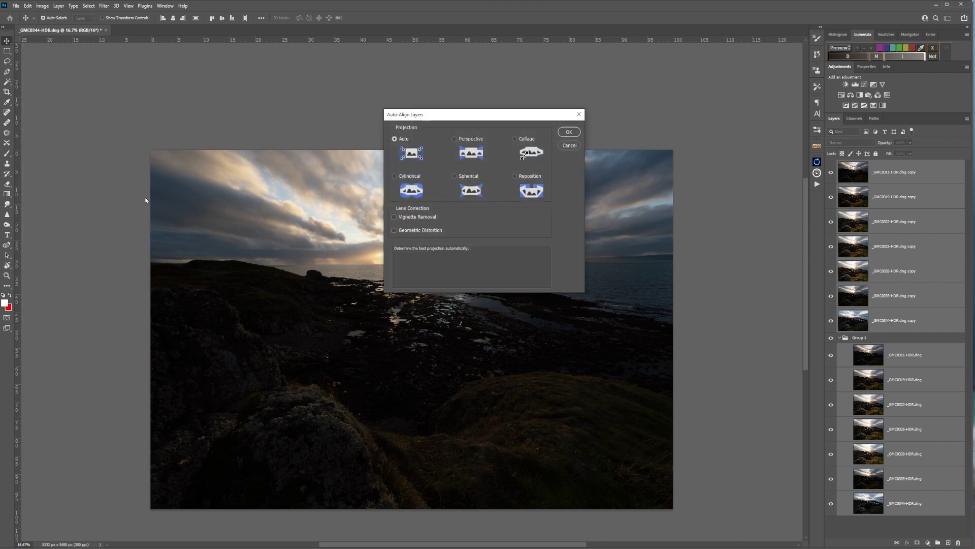
left_click(569, 133)
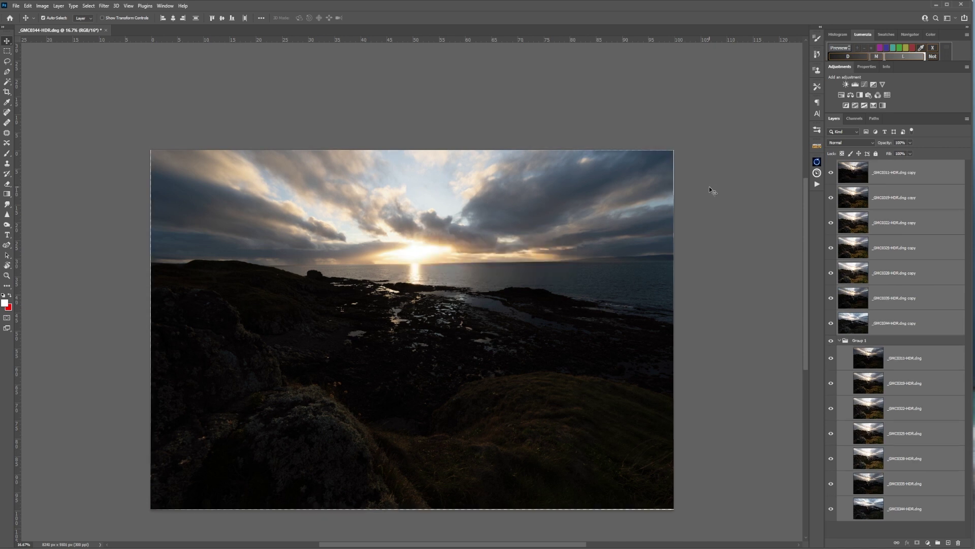
Step: Collapse and hide Group 1, then deselect the copy layers
left_click(839, 340)
left_click(831, 340)
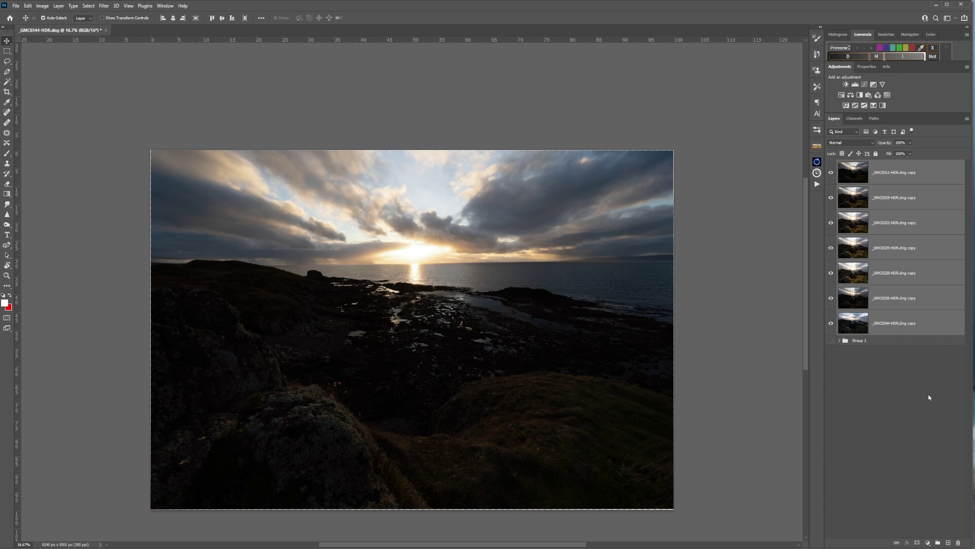
left_click(894, 386)
Step: Hide the _GMC0311, _GMC0319 and _GMC0335 copy layers
left_click(831, 172)
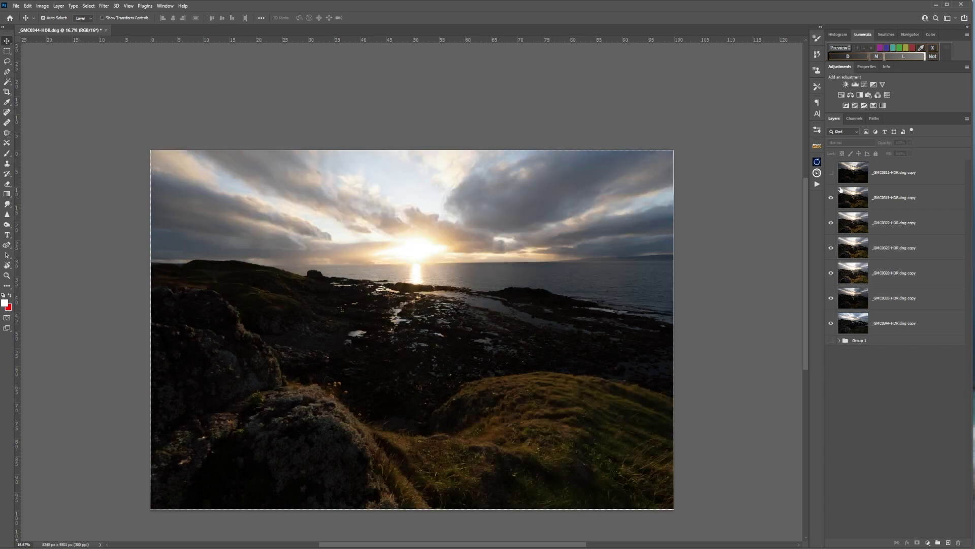
left_click(831, 198)
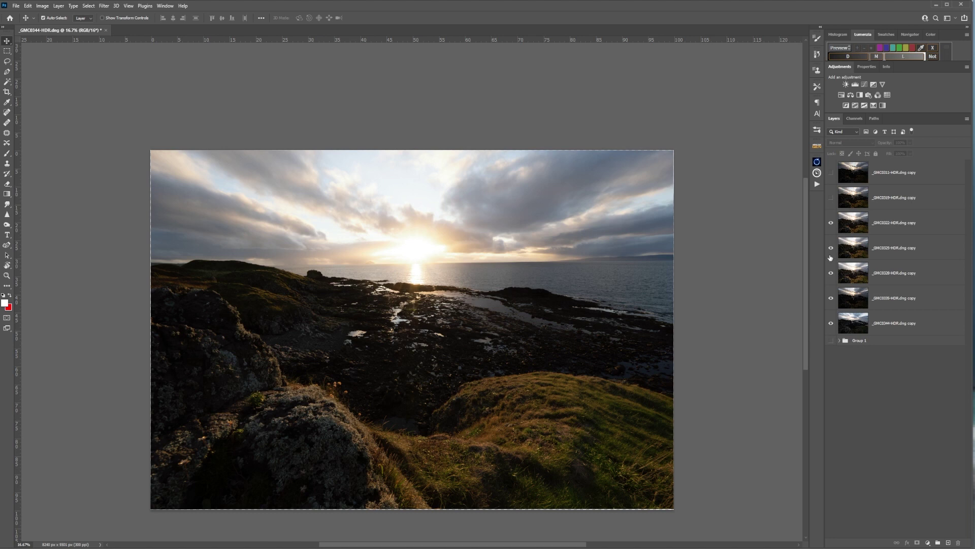
left_click(830, 298)
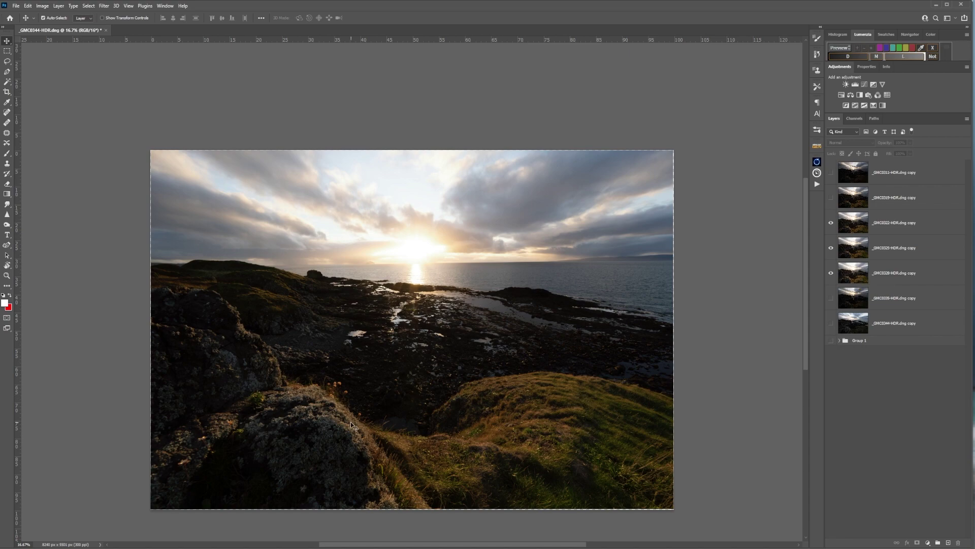
Step: Zoom into the shoreline, compare exposures, and select the three visible copies for blending
key("z")
left_click_drag(474, 429, 335, 384)
left_click(831, 273, "alt")
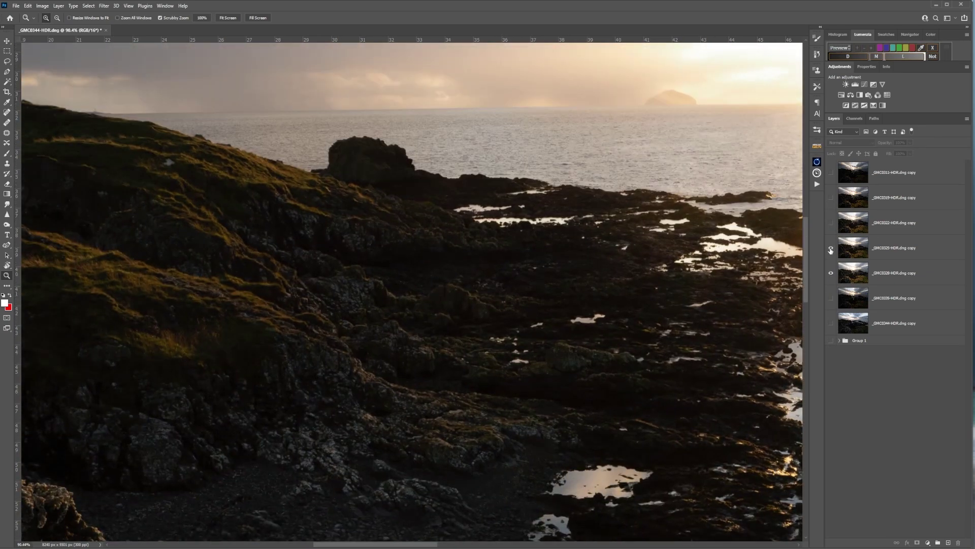
left_click(831, 223)
left_click(936, 257, "shift")
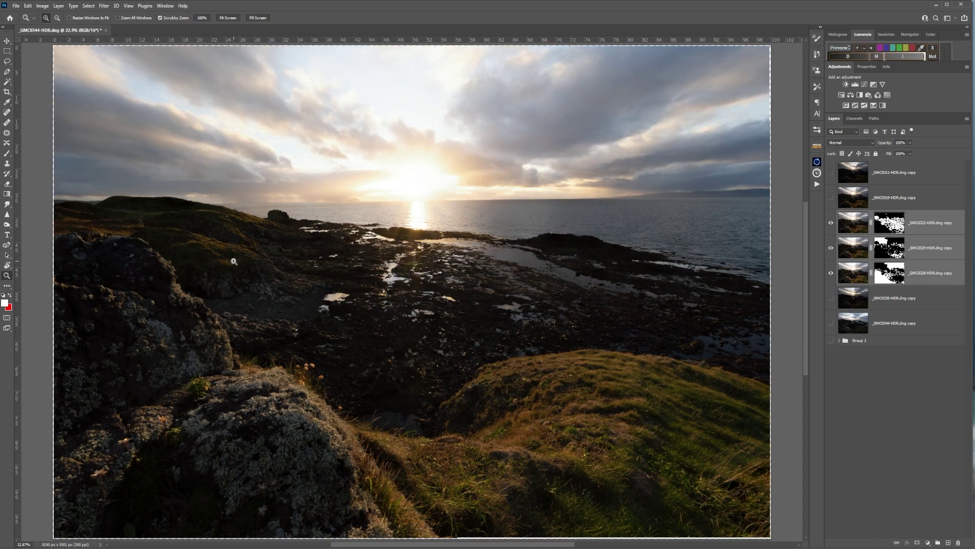
Step: Zoom around the rocky foreground, sky and flowers, then fit the whole image to the window
left_click_drag(250, 261, 271, 267)
left_click_drag(479, 342, 456, 305)
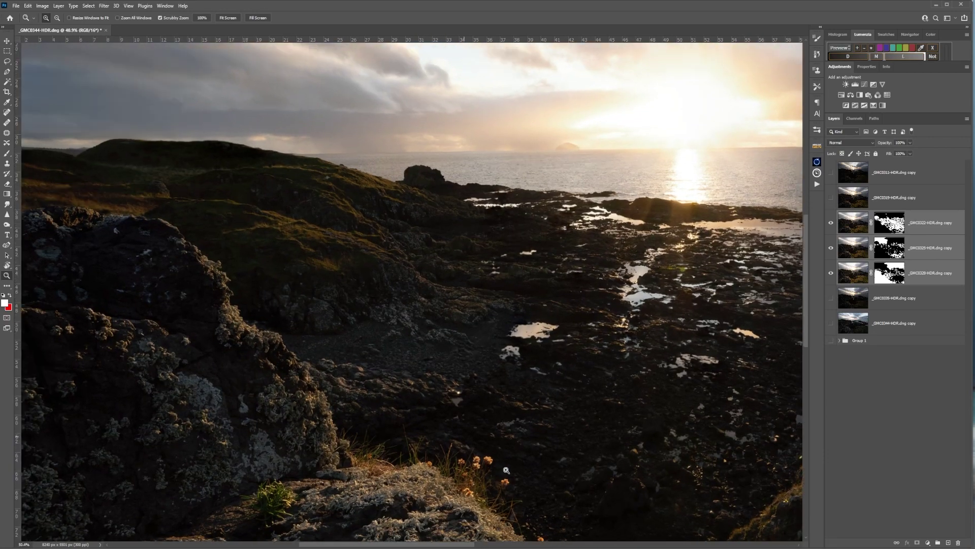
mouse_move(491, 469)
left_mouse_down()
mouse_move(501, 466)
mouse_move(491, 467)
left_mouse_up()
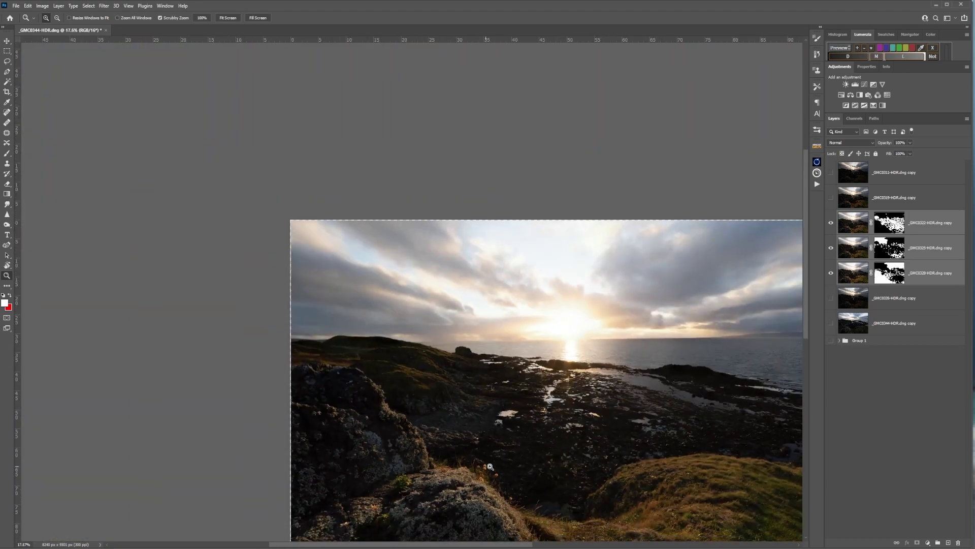
mouse_move(751, 493)
left_mouse_down()
mouse_move(783, 491)
mouse_move(739, 490)
left_mouse_up()
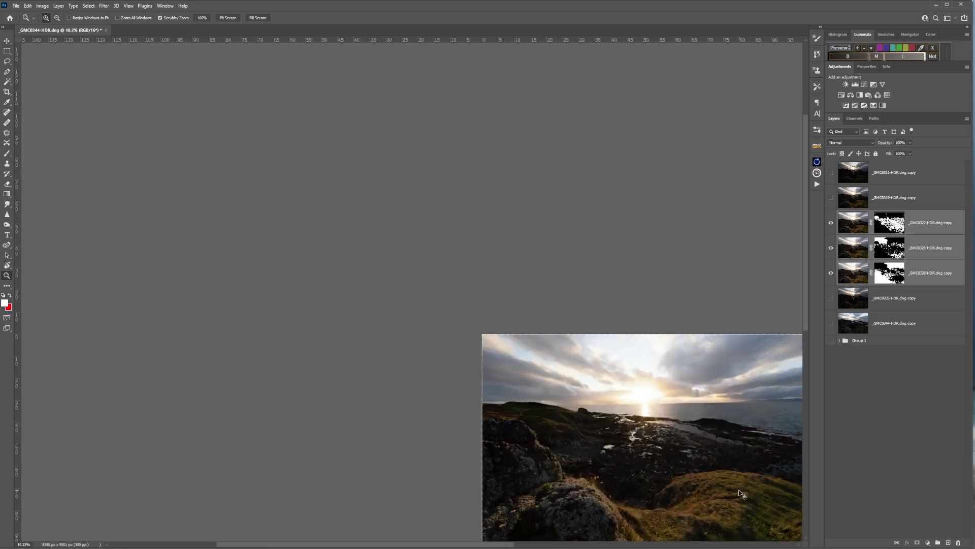
key("ctrl+0")
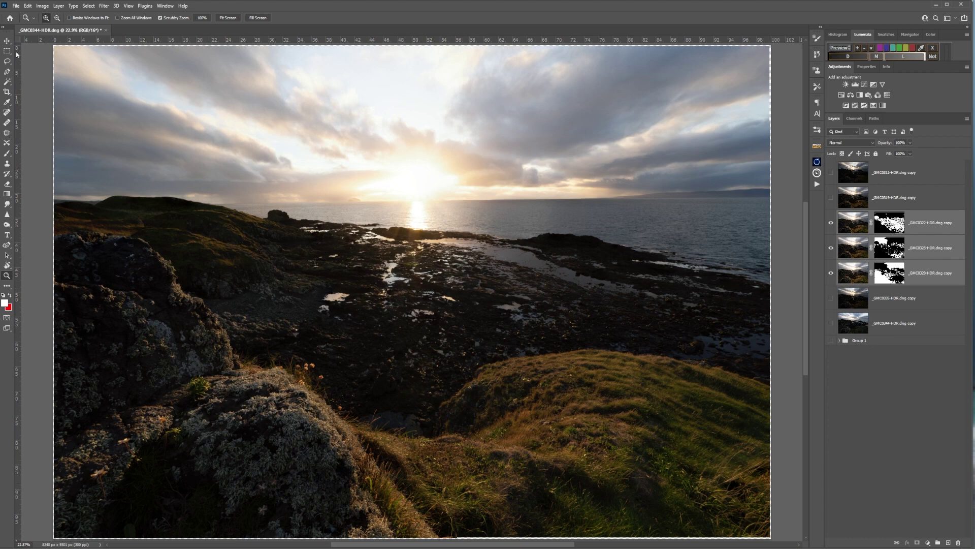
left_click(7, 92)
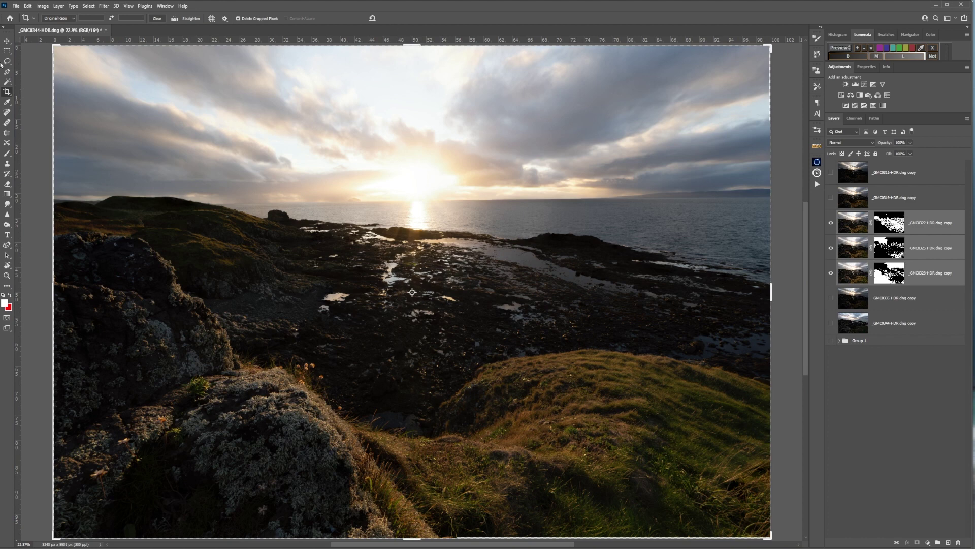
left_click(8, 41)
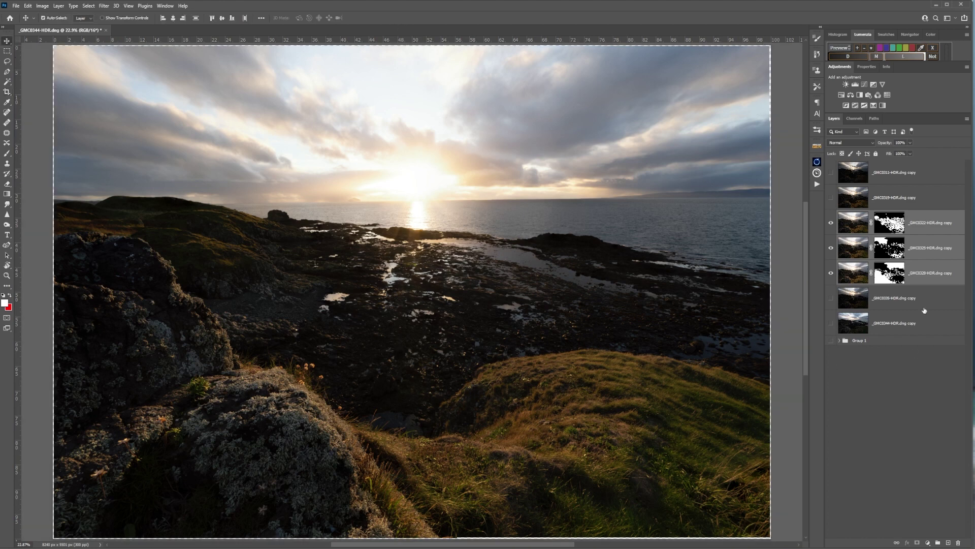
Step: Compare the _GMC0311 and _GMC0319 copies, then delete the _GMC0319 copy layer
left_click(830, 173)
left_click(830, 174)
left_click(831, 173)
left_click(830, 173)
left_click(830, 199)
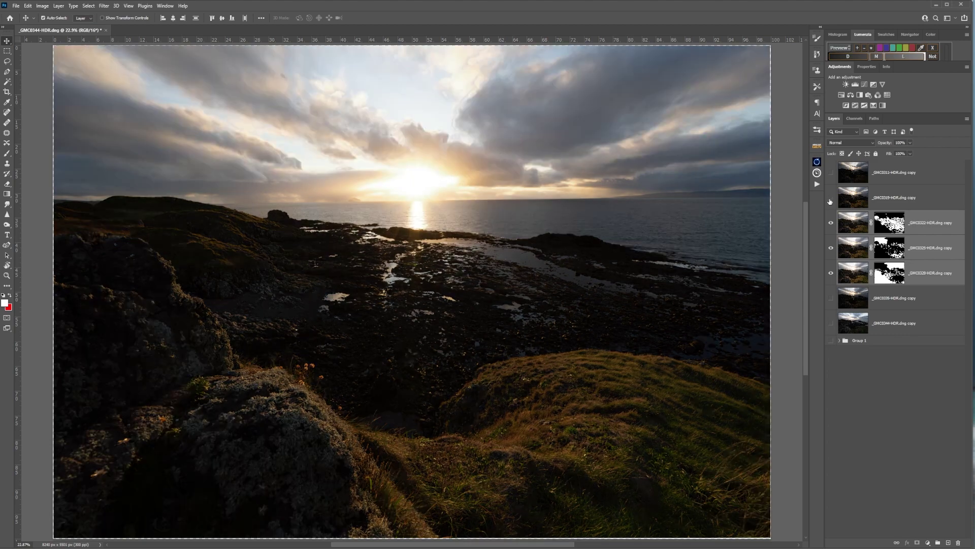
left_click(831, 199)
left_click(831, 199)
left_click(830, 199)
left_click(831, 199)
left_click(831, 199)
left_click(911, 205)
key("Delete")
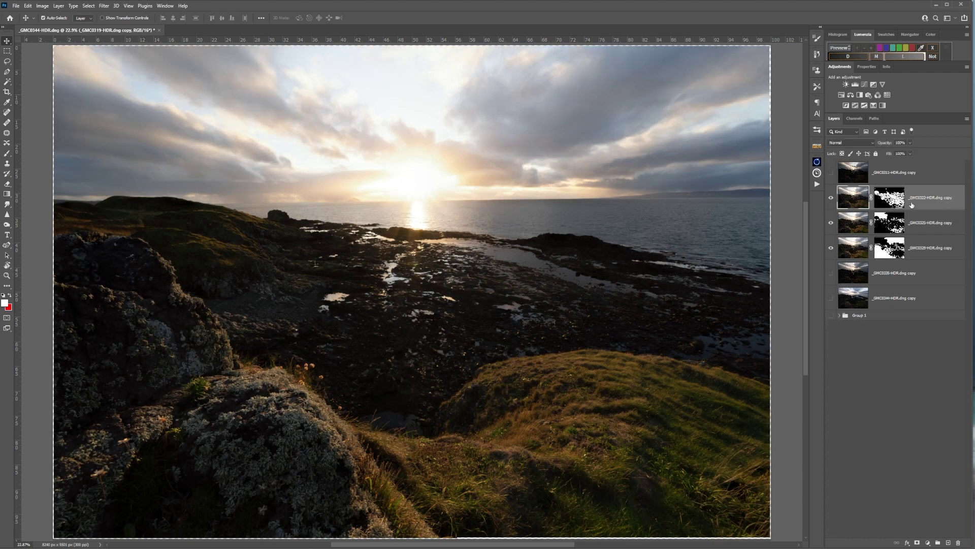
Step: Move the _GMC0335 copy to the top of the layer stack
left_click(830, 173)
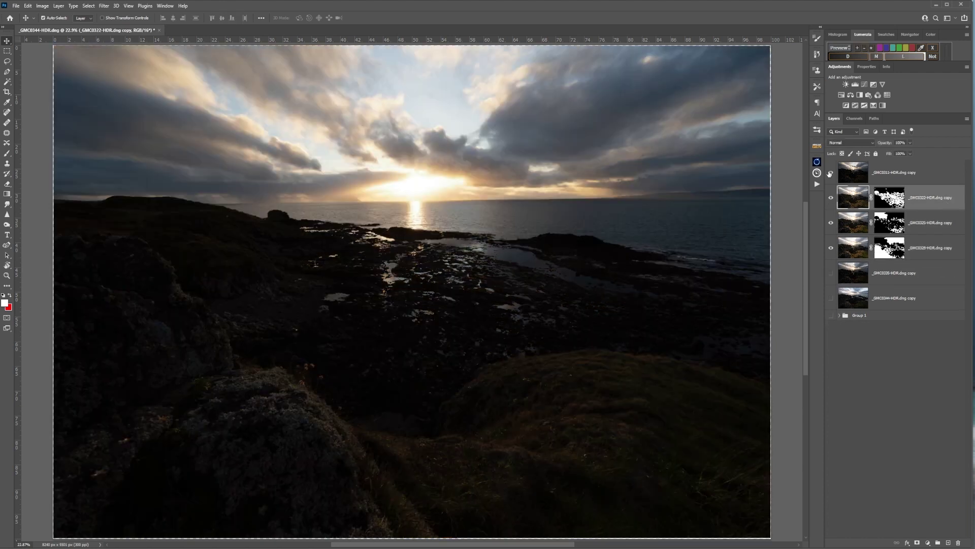
left_click(830, 173)
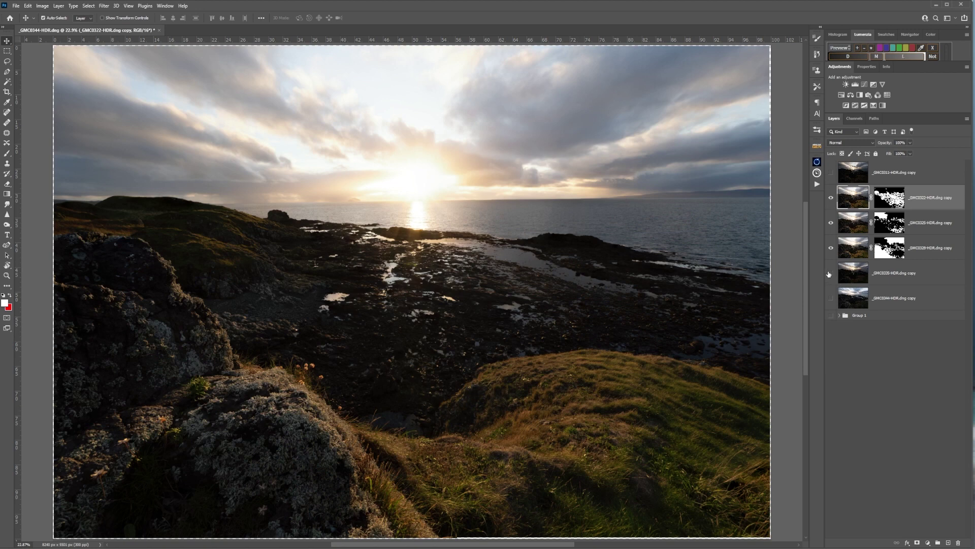
left_click_drag(906, 280, 908, 161)
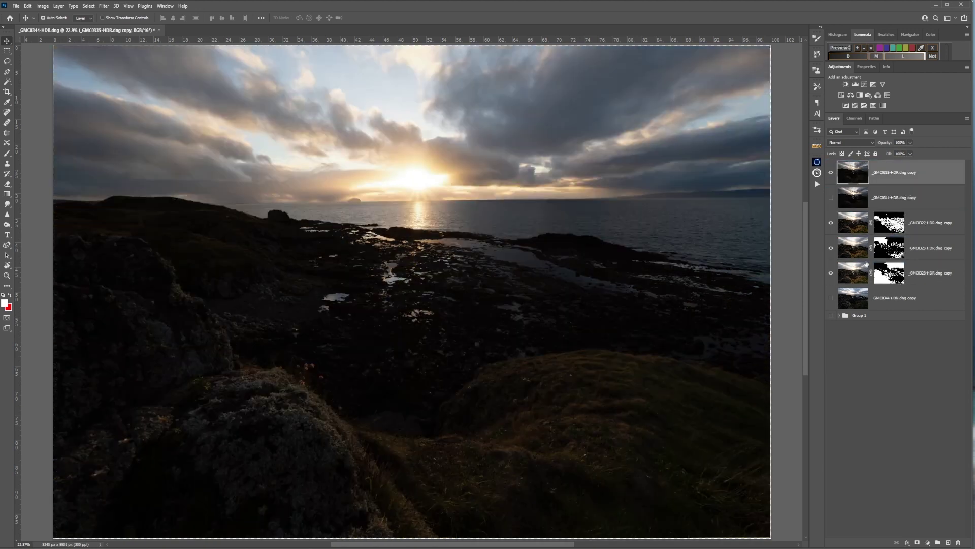
left_click(832, 174)
left_click(831, 174)
Step: Move the _GMC0344 copy to the top and compare it against the composite
left_click_drag(853, 295, 902, 163)
left_click(832, 174)
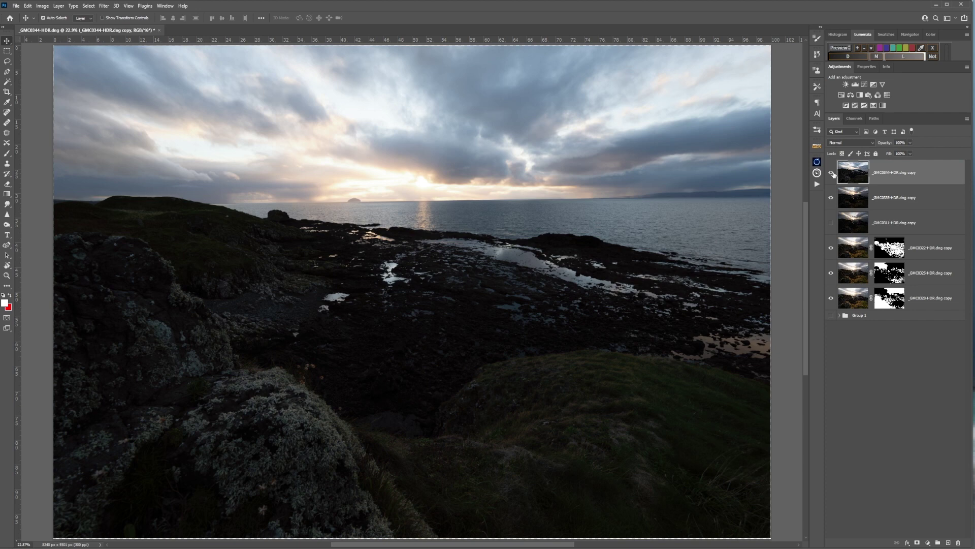
left_click(832, 174)
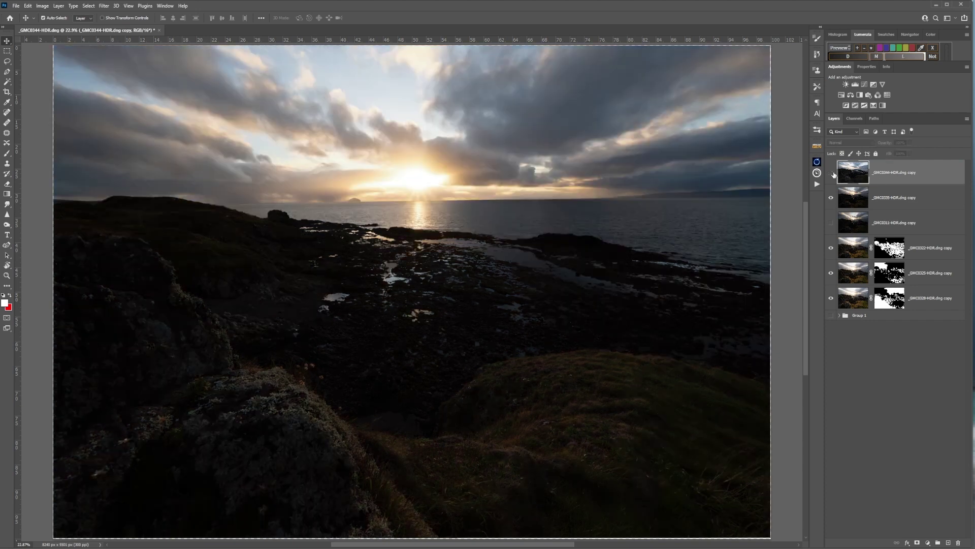
left_click(832, 173)
left_click(832, 173)
left_click(832, 173)
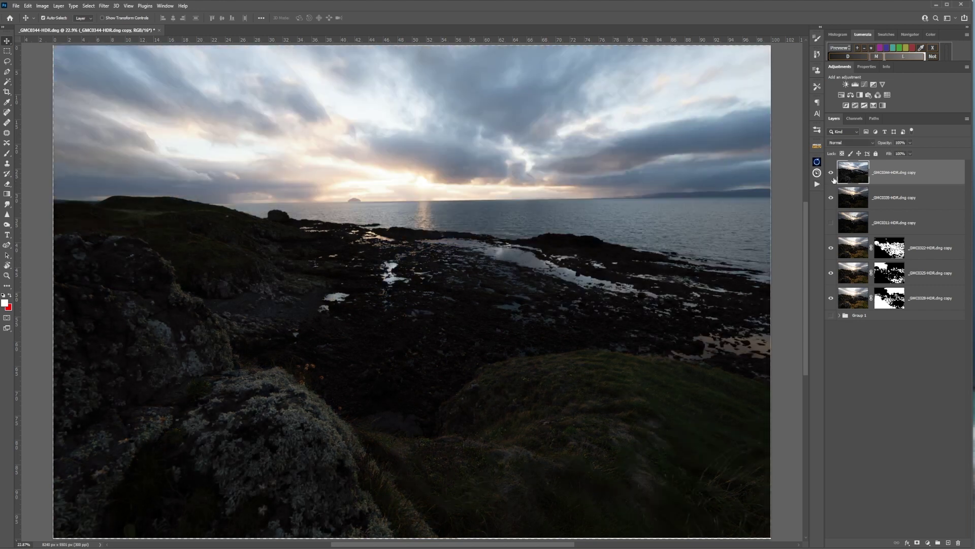
left_click(831, 223)
Step: Compare the copy exposures' visibility and select the _GMC0335 copy layer
left_click(832, 174)
left_click(831, 198)
left_click(832, 224)
left_click(894, 226)
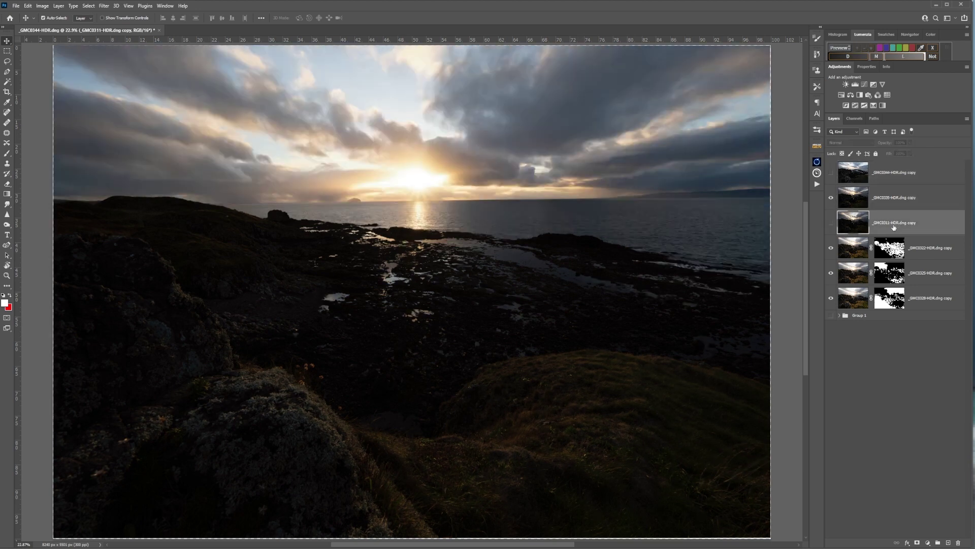
left_click(882, 198)
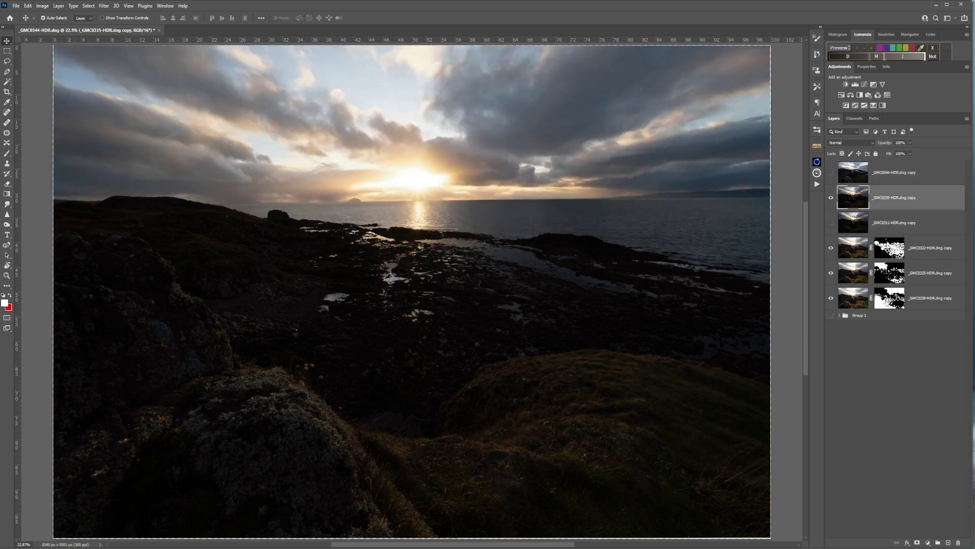
Step: Add a black mask to the _GMC0335 copy and draw a Foreground to Transparent gradient from sun to horizon
left_click(917, 542, "alt")
key("g")
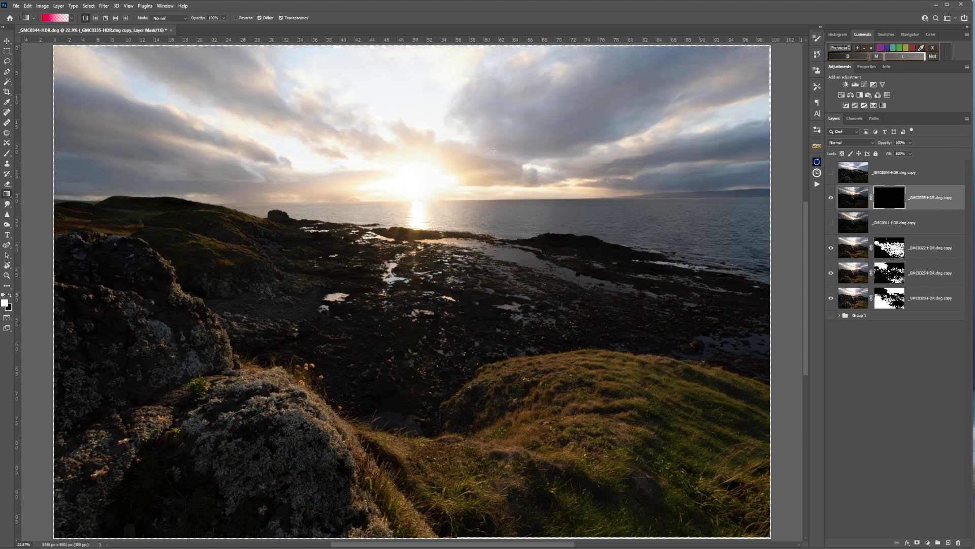
left_click(60, 17)
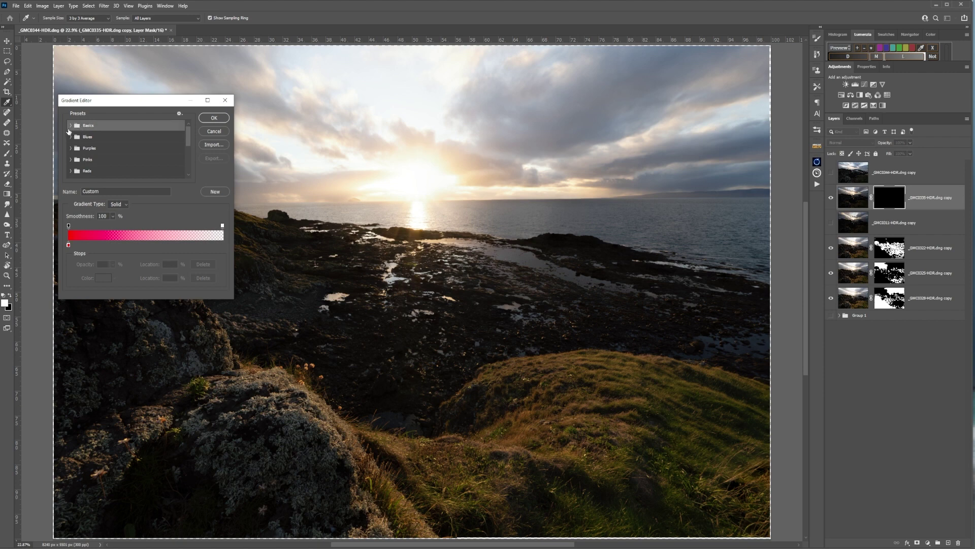
left_click(69, 125)
left_click(93, 138)
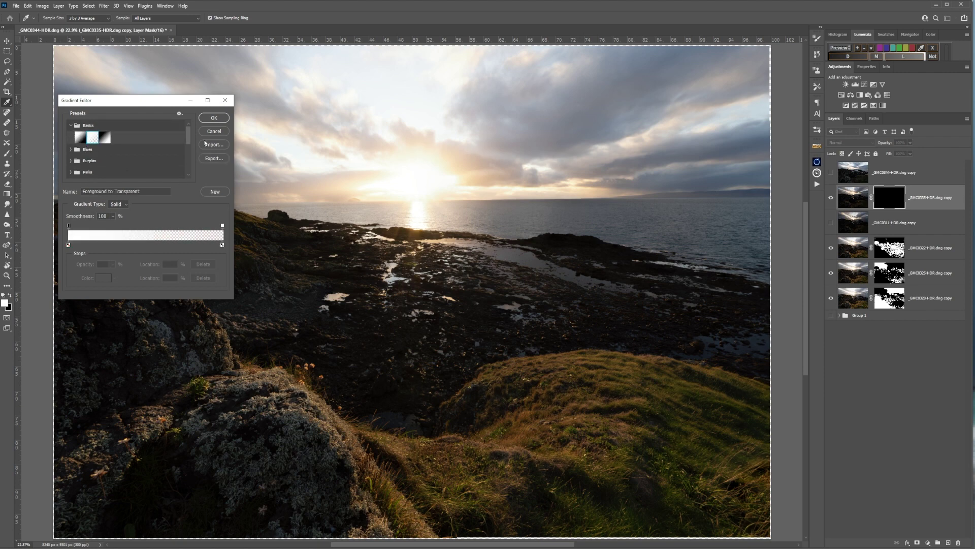
left_click(214, 118)
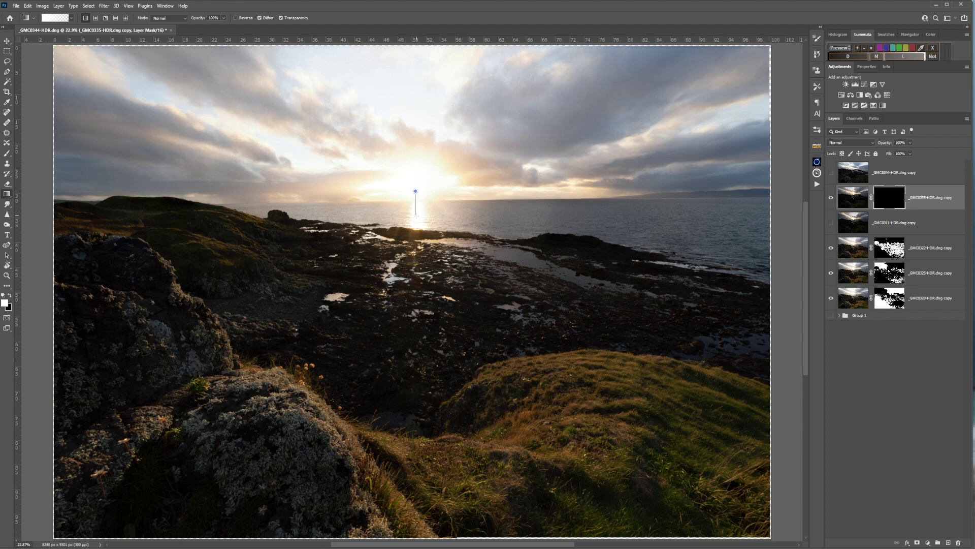
left_click_drag(416, 217, 418, 222)
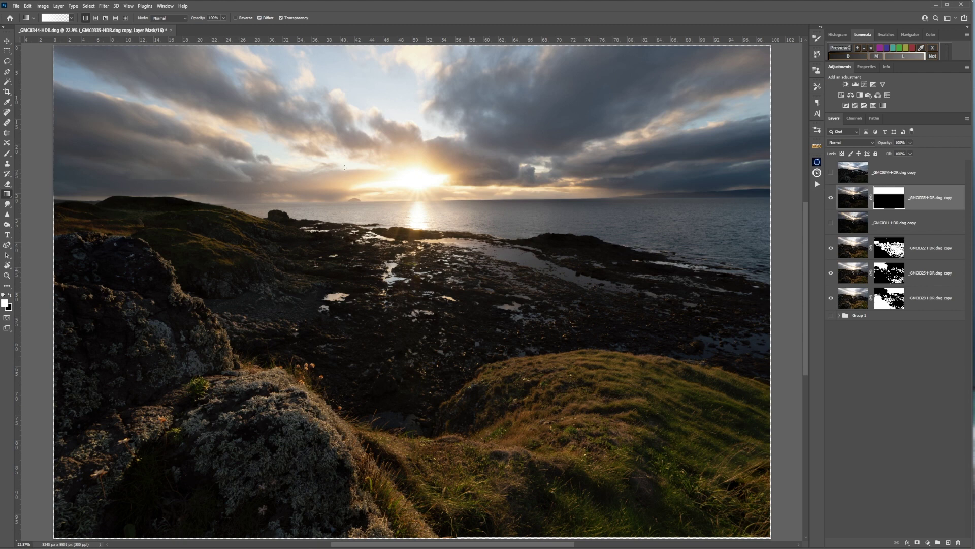
Step: Zoom in closely on the island and horizon, then pan to the sun and bright clouds
key("z")
left_click_drag(327, 203, 380, 210)
key("g")
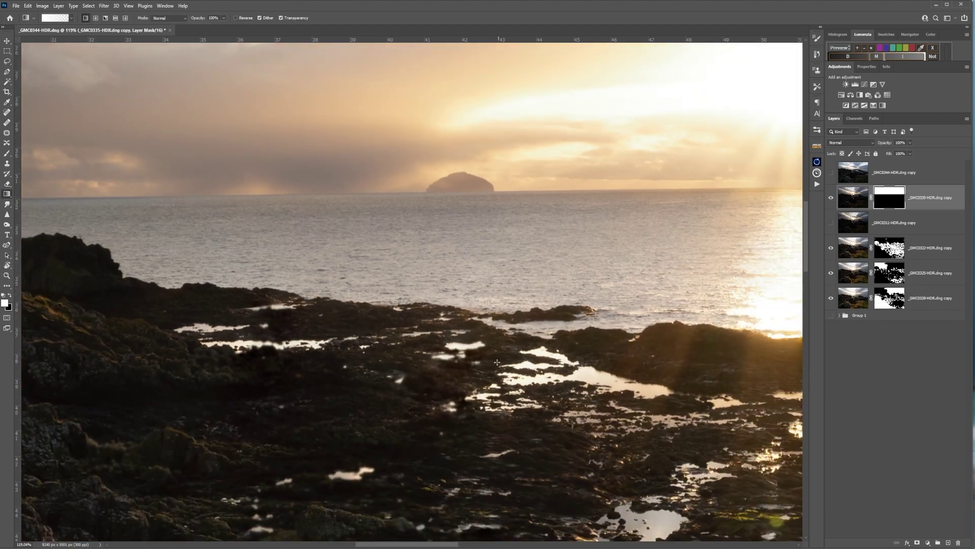
left_click_drag(570, 207, 218, 233)
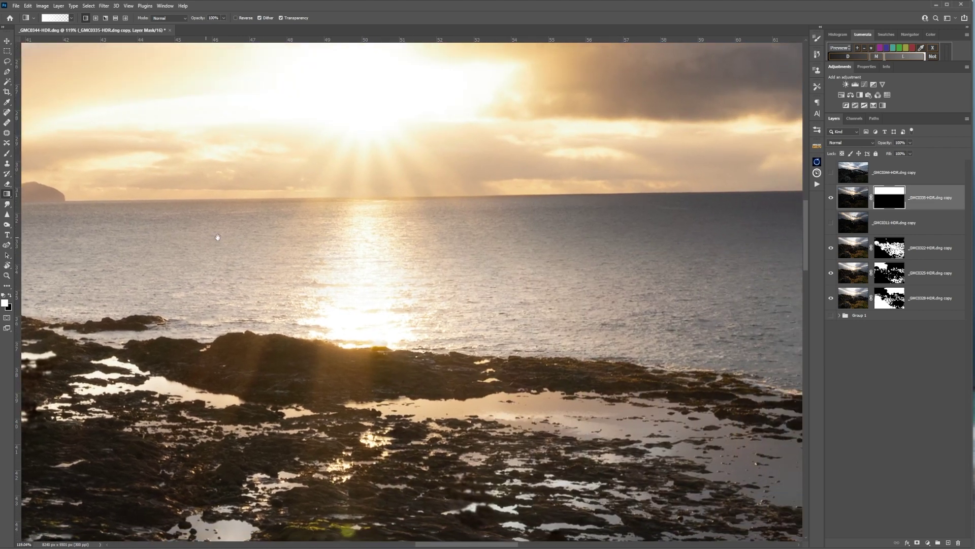
left_click_drag(670, 320, 439, 312)
Step: Pan across the dark clouds, distant hills, island, foreground rocks and grassy hillside
left_click_drag(620, 305, 433, 364)
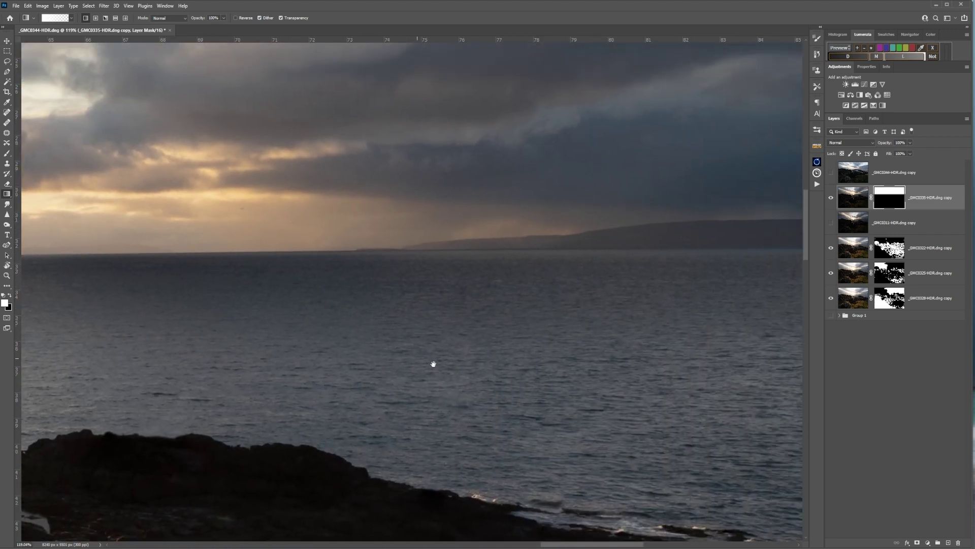
left_click_drag(534, 322, 393, 373)
left_click_drag(525, 349, 839, 381)
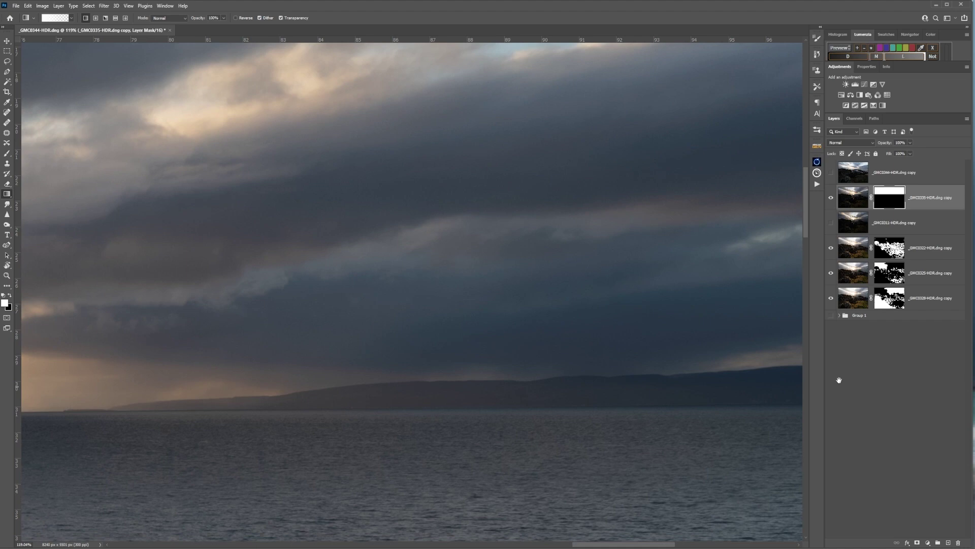
left_click_drag(310, 279, 679, 274)
left_click_drag(112, 305, 411, 322)
left_click_drag(416, 508, 417, 193)
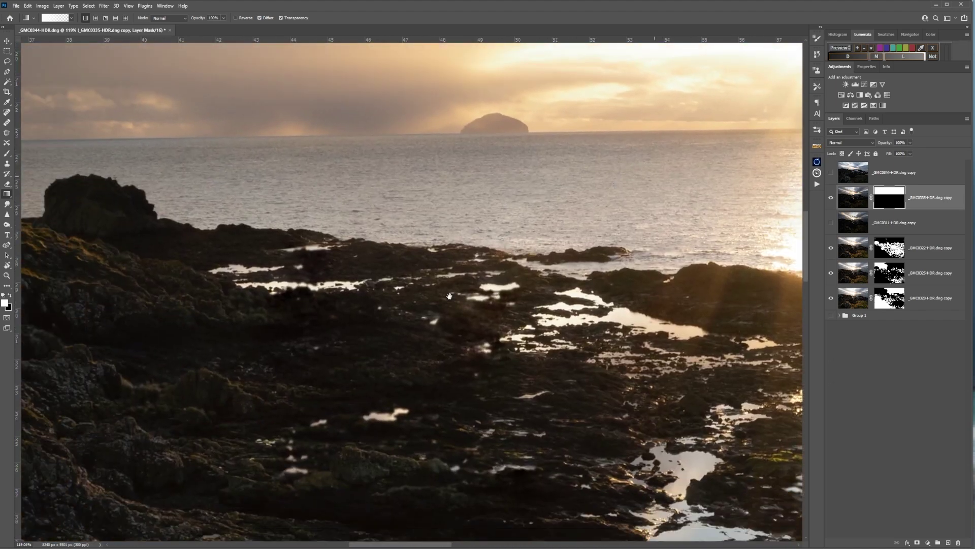
left_click_drag(297, 409, 416, 311)
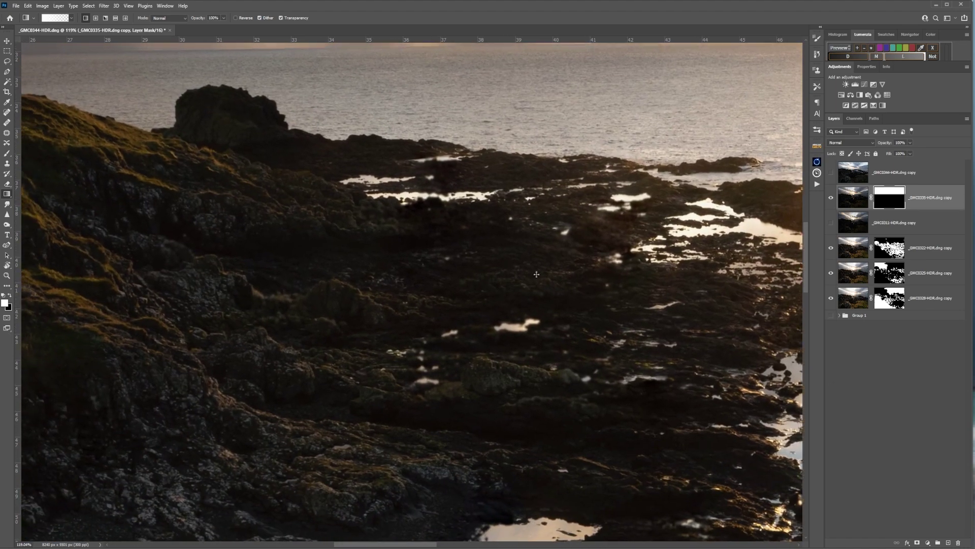
left_click_drag(309, 277, 178, 289)
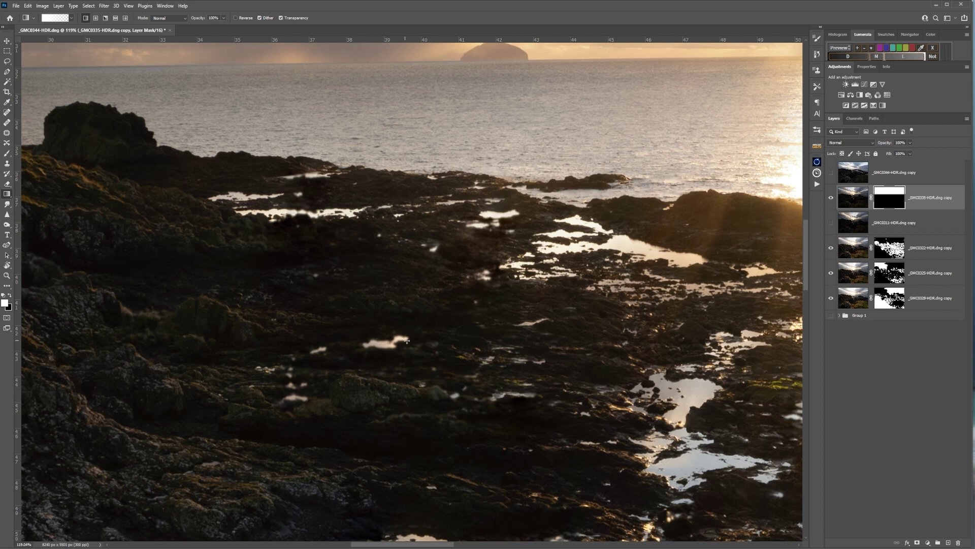
Step: Move the _GMC0344 copy above Group 1, group the six copies as Group 2, and toggle it
left_click_drag(864, 173, 858, 310)
left_click(839, 315)
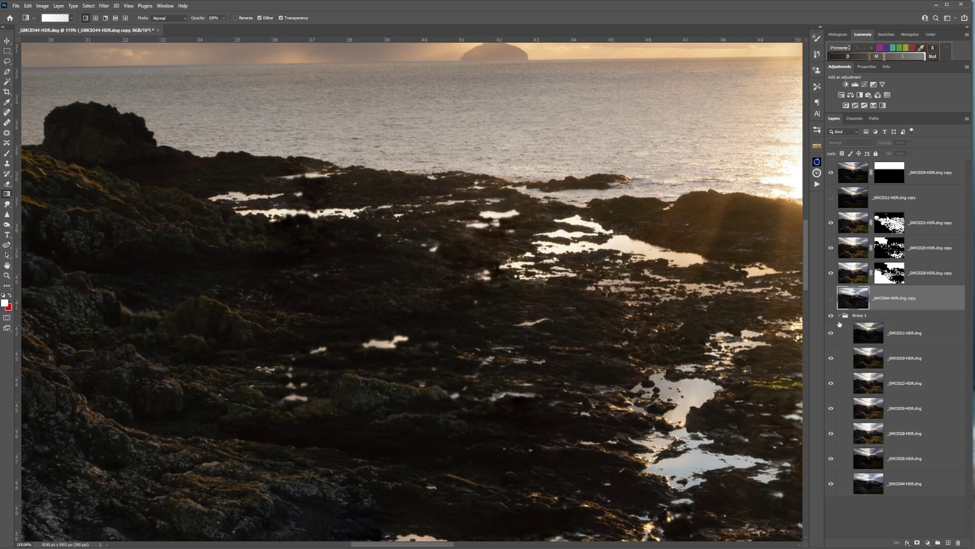
left_click(937, 181)
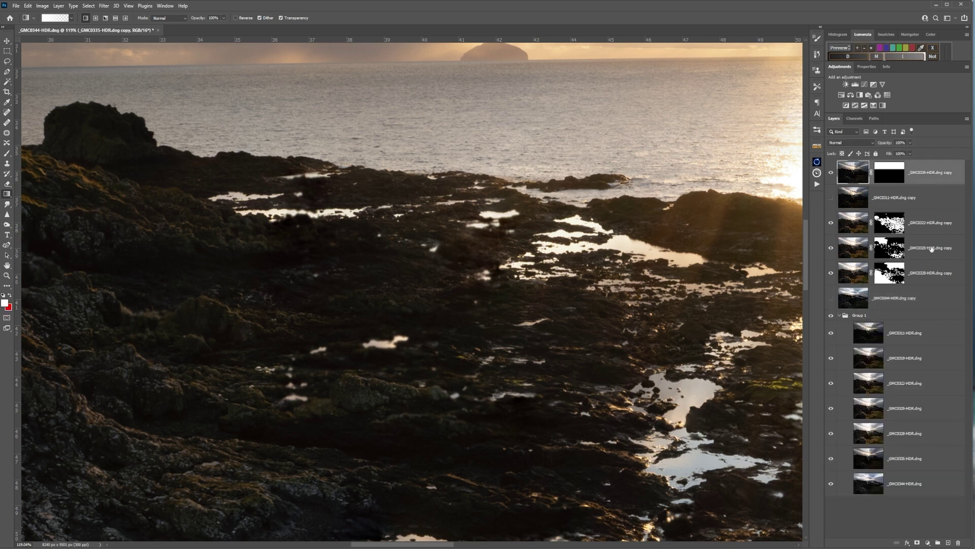
left_click(923, 296, "shift")
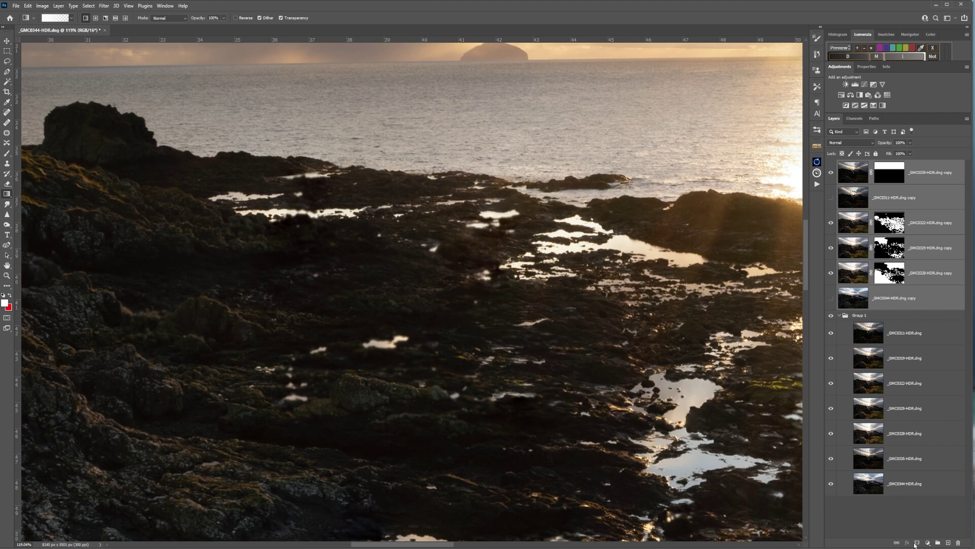
left_click(939, 543)
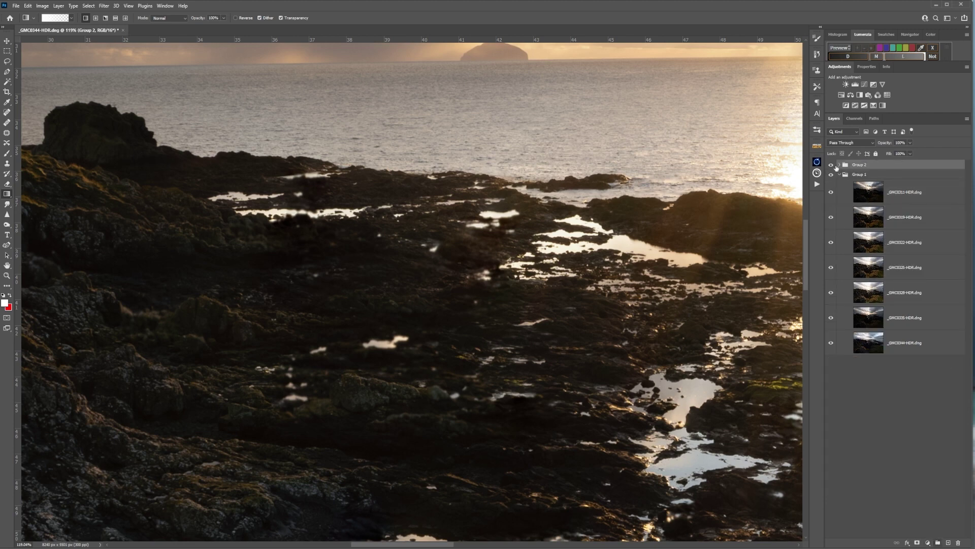
left_click(831, 165)
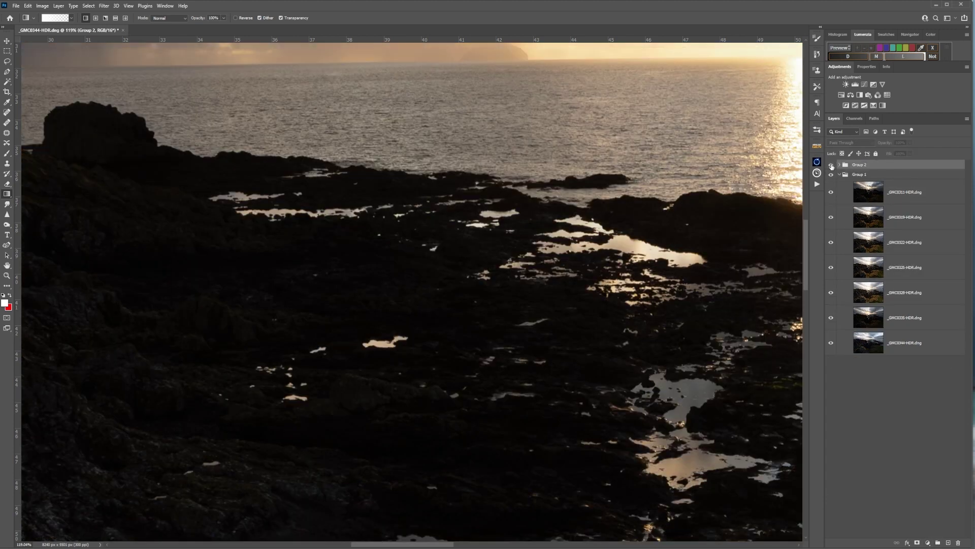
left_click(831, 165)
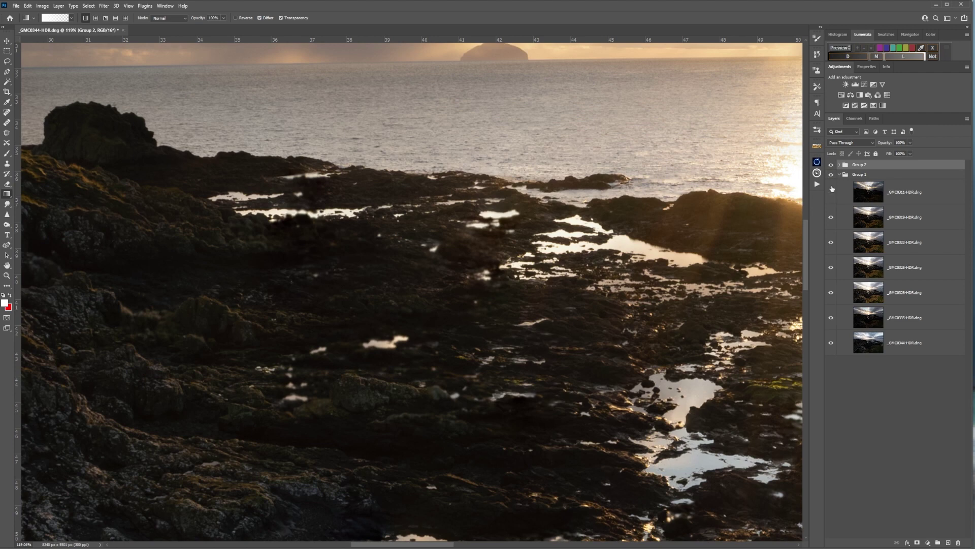
Step: Hide Group 2 and _GMC0319, tag _GMC0322-HDR.dng red, and move it to the top
left_click(831, 165)
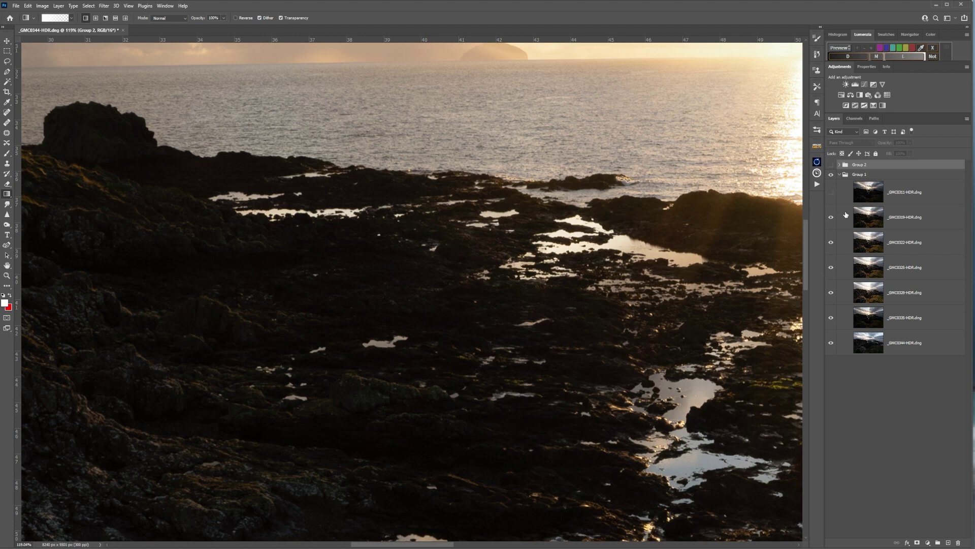
left_click(831, 218)
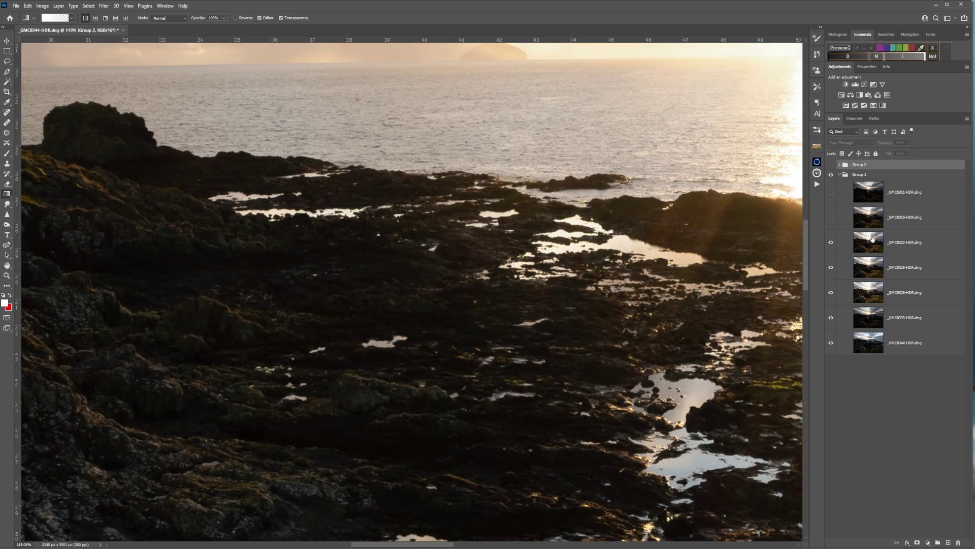
right_click(831, 253)
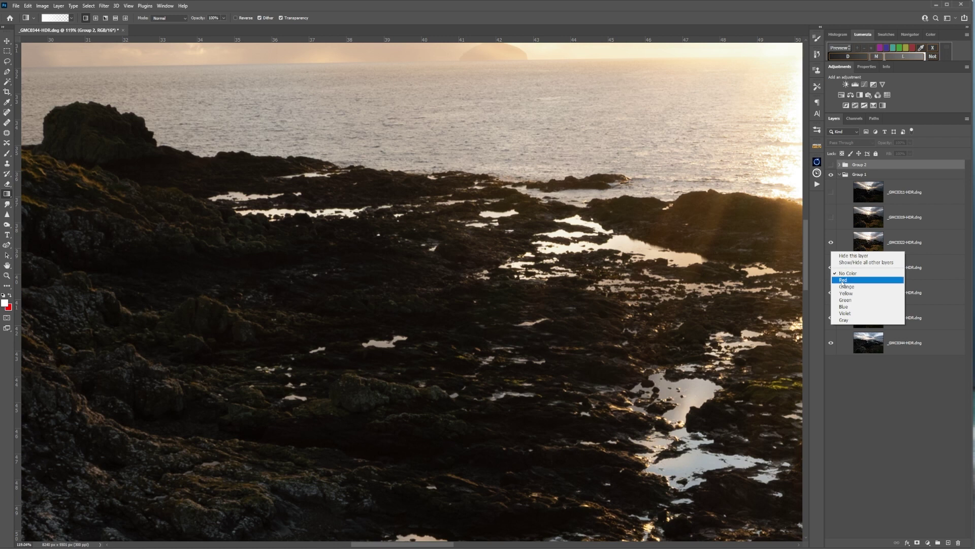
left_click(845, 275)
left_click_drag(906, 244, 906, 160)
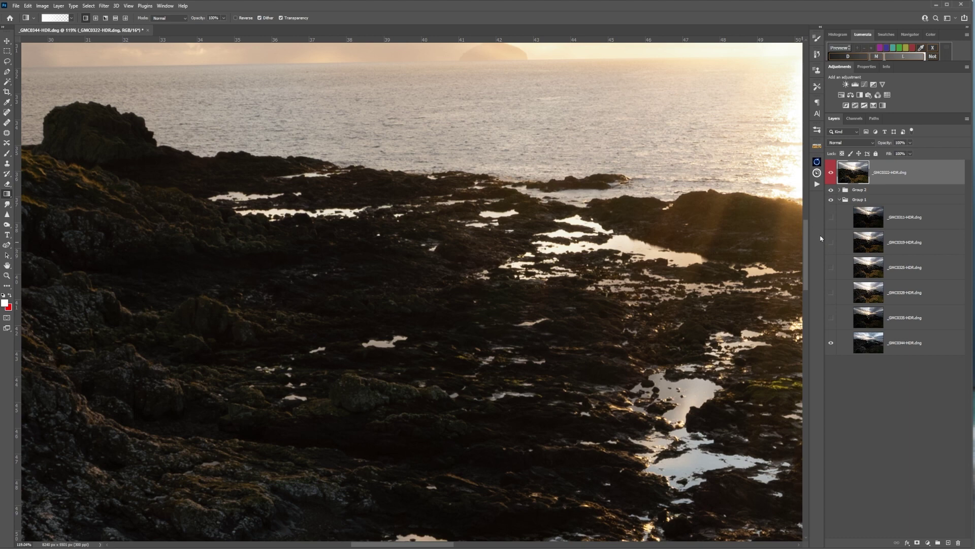
Step: Give _GMC0322 a black hide-all mask and set up a size-100 brush with 56% flow
left_click(917, 543, "alt")
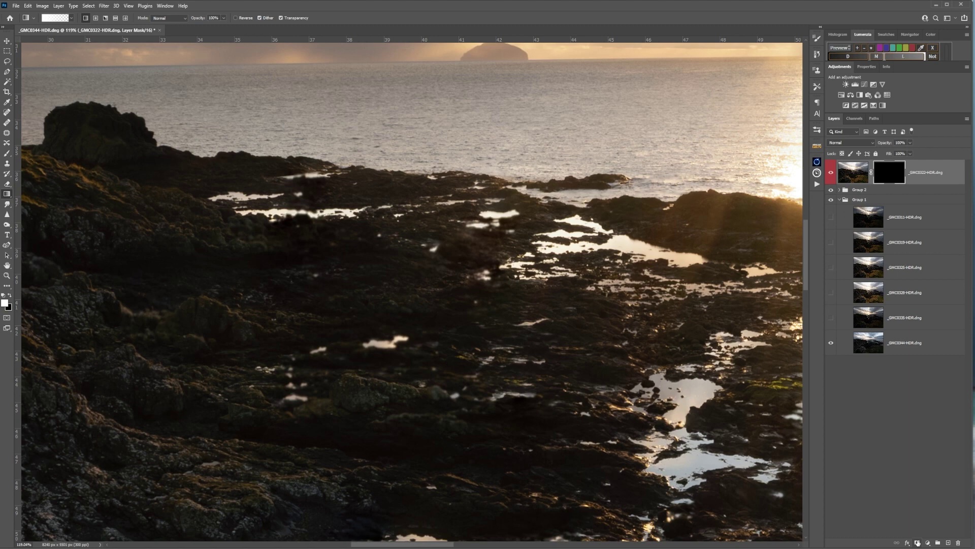
left_click_drag(572, 410, 702, 388)
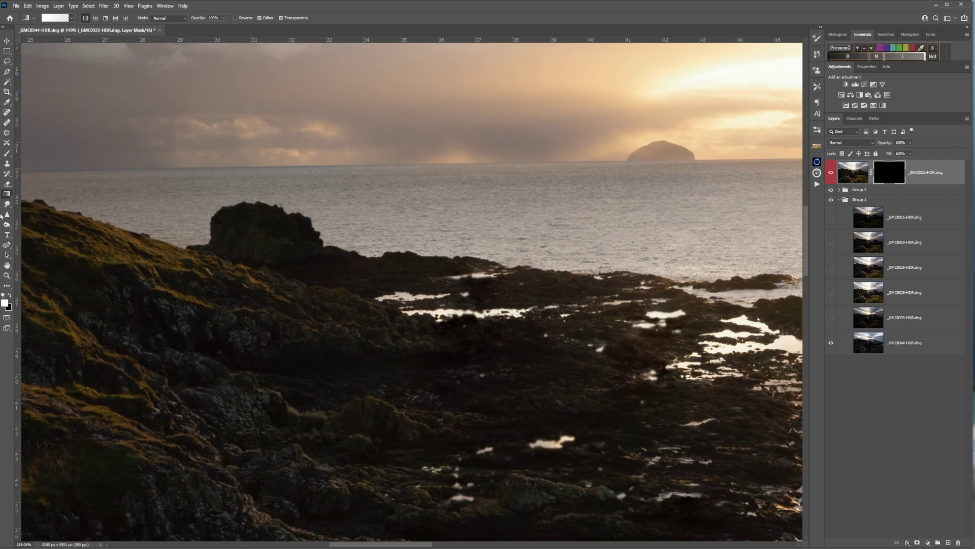
left_click(7, 153)
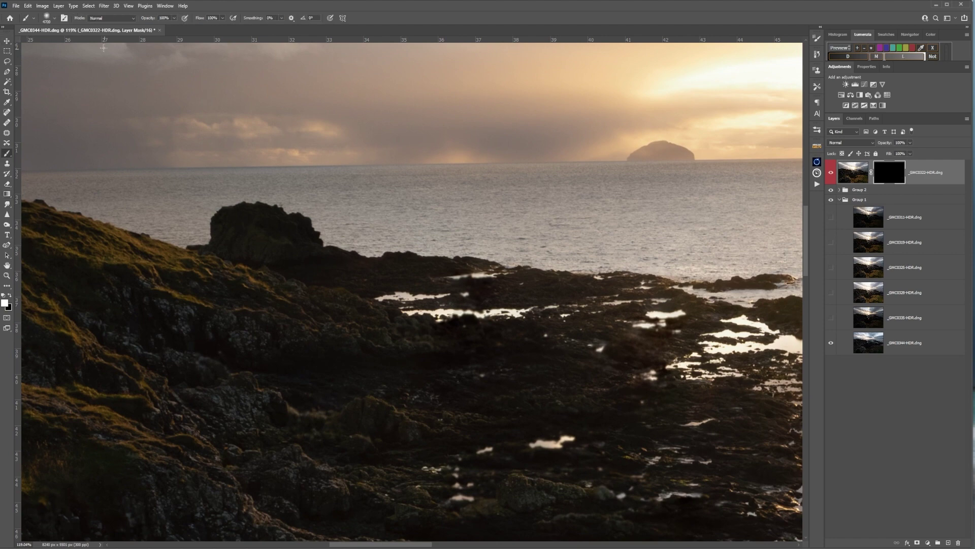
left_click(54, 20)
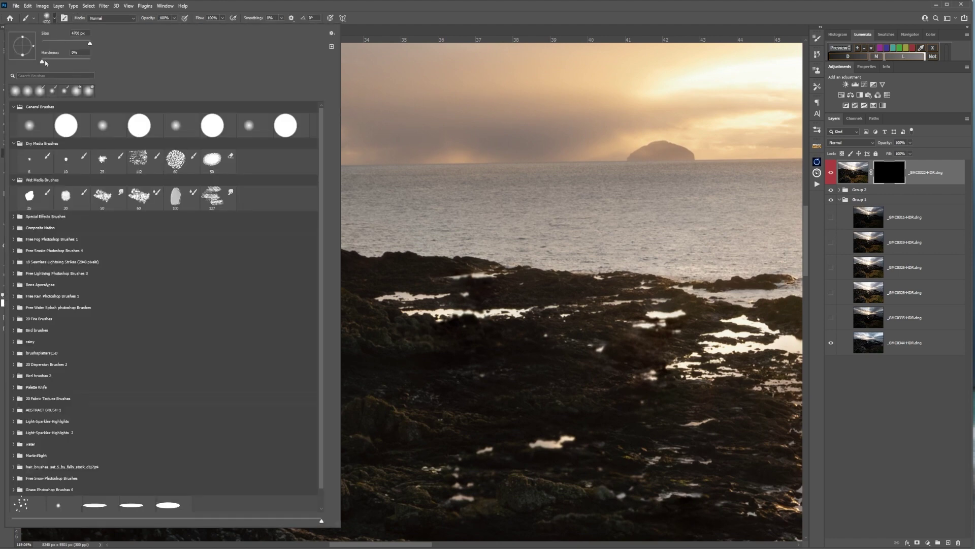
key("Escape")
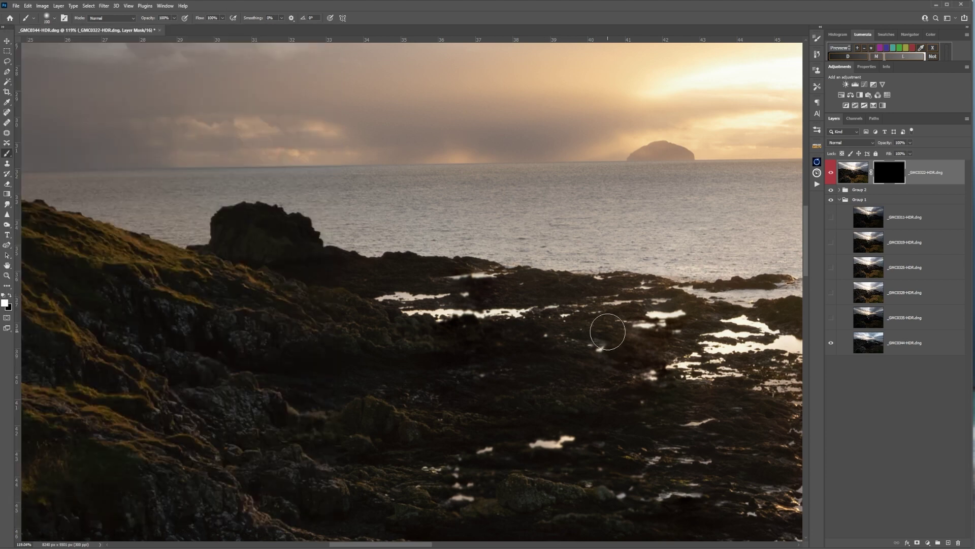
left_click(174, 19)
left_click(223, 19)
left_click_drag(226, 26, 208, 26)
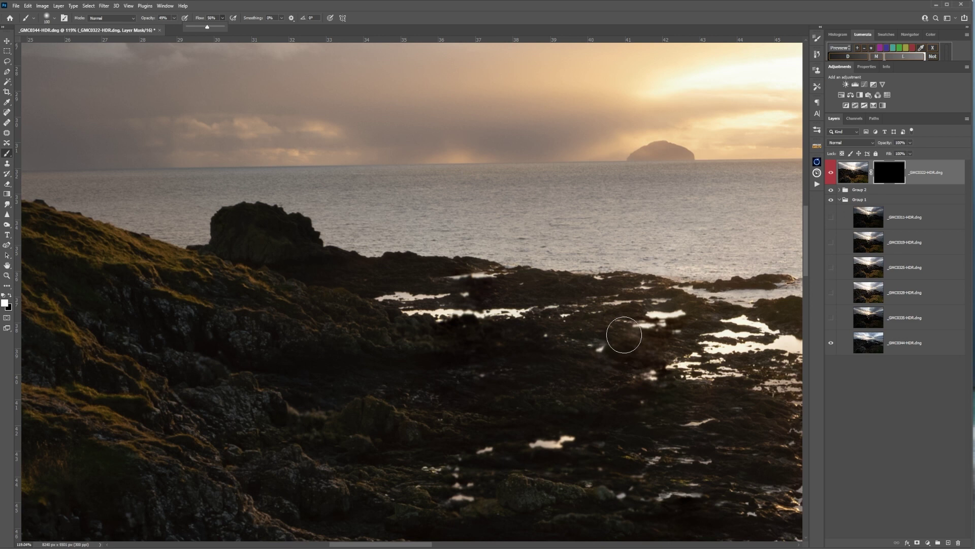
Step: Paint the rocks back in with white, adjusting the brush to 80% opacity, 90% flow and size 90
mouse_move(611, 349)
left_mouse_down()
mouse_move(662, 332)
mouse_move(608, 348)
mouse_move(677, 329)
mouse_move(645, 343)
mouse_move(625, 350)
mouse_move(698, 310)
mouse_move(600, 327)
mouse_move(683, 332)
mouse_move(601, 359)
mouse_move(627, 347)
mouse_move(584, 334)
mouse_move(486, 340)
mouse_move(504, 334)
mouse_move(433, 319)
mouse_move(570, 308)
mouse_move(385, 316)
mouse_move(468, 311)
mouse_move(512, 296)
mouse_move(396, 296)
mouse_move(498, 294)
mouse_move(438, 304)
mouse_move(483, 403)
left_mouse_up()
scroll(543, 366, "down", 10)
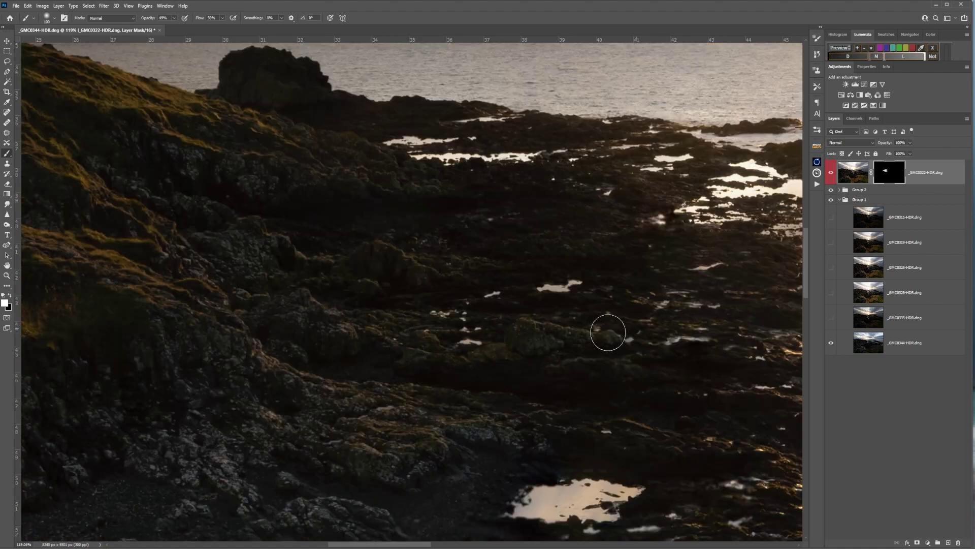
key("8")
key("shift+9")
scroll(289, 434, "down", 5)
key("bracketright")
key("bracketright")
key("bracketright")
key("bracketright")
key("bracketright")
key("bracketright")
key("bracketright")
key("bracketright")
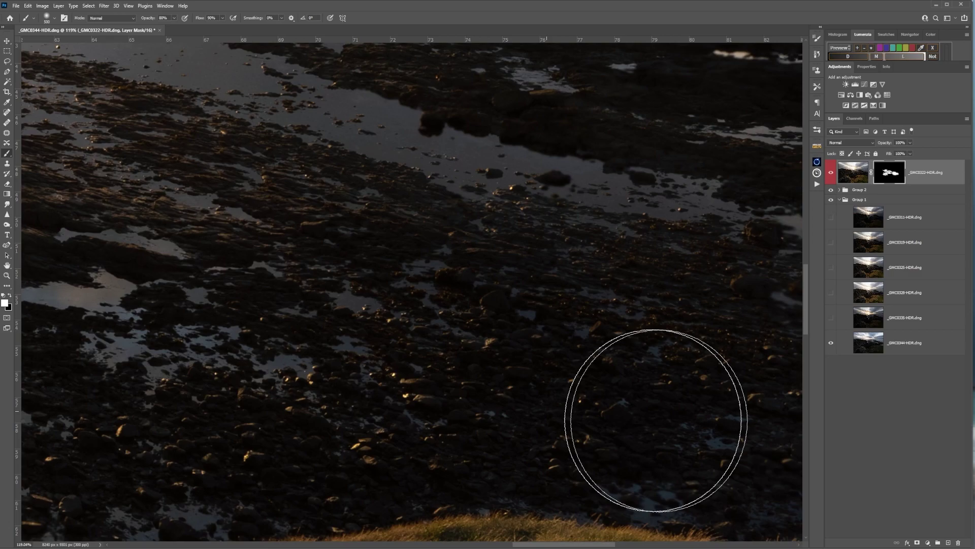
scroll(653, 418, "left", 10)
key("bracketleft")
key("bracketleft")
key("bracketleft")
key("bracketleft")
key("bracketleft")
key("bracketleft")
key("bracketleft")
key("bracketleft")
key("bracketleft")
scroll(609, 344, "right", 15)
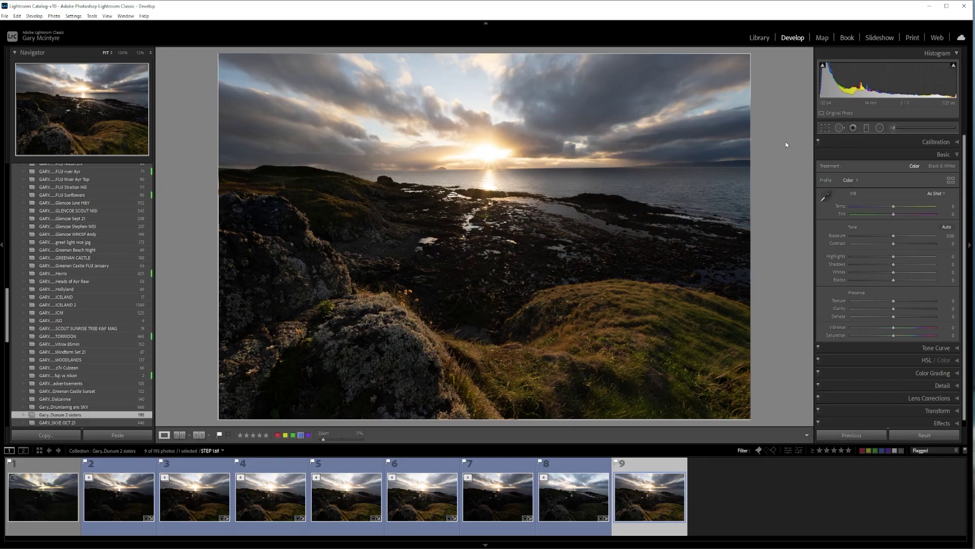
Step: Straighten the photo by drawing a level line along the horizon
left_click(826, 129)
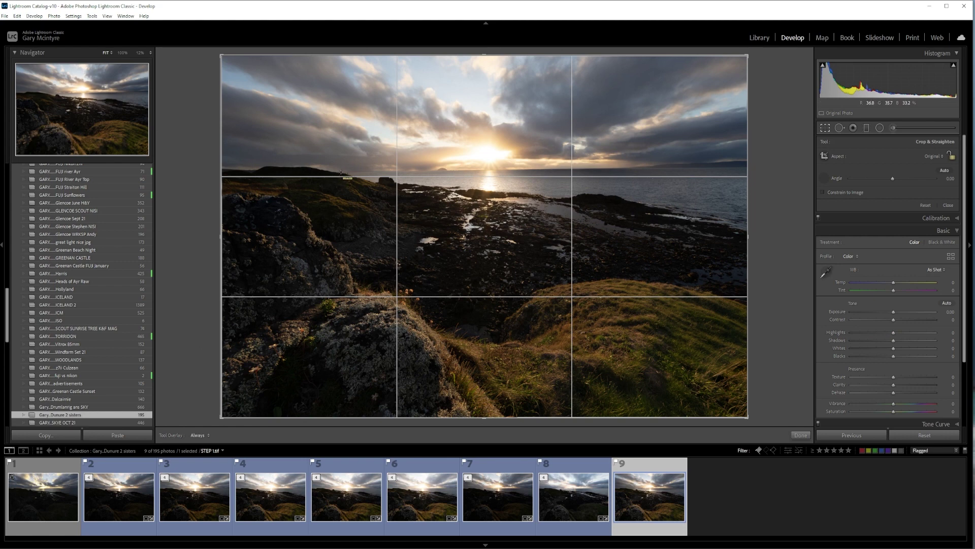
mouse_move(341, 172)
left_mouse_down()
mouse_move(754, 178)
mouse_move(810, 167)
left_mouse_up()
key("Return")
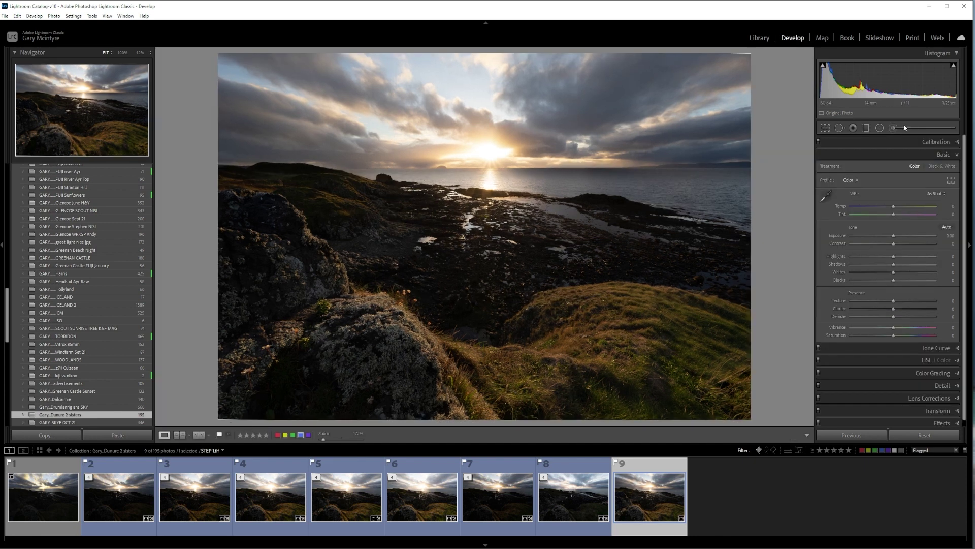
Step: Crop to a 16 x 9 ratio with more foreground and sky
left_click(826, 128)
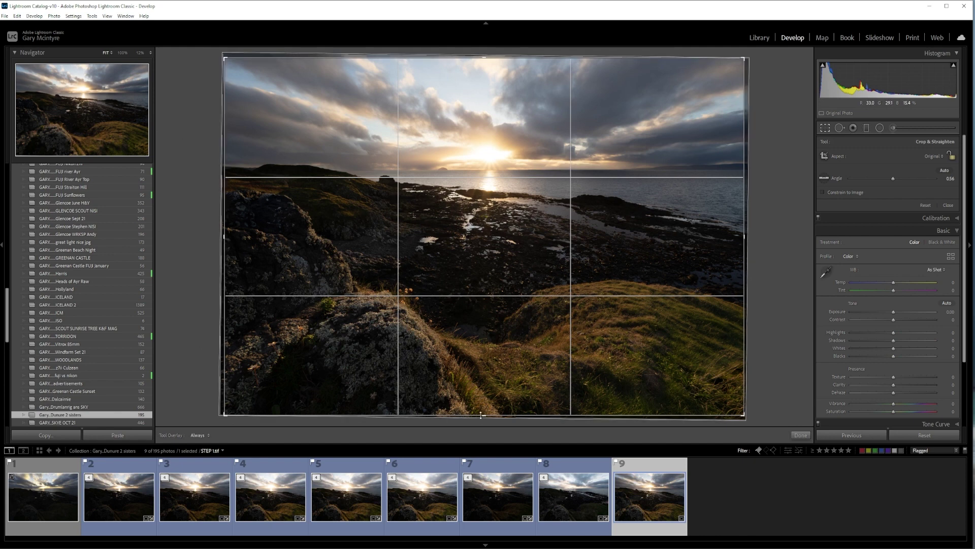
left_click_drag(484, 414, 484, 413)
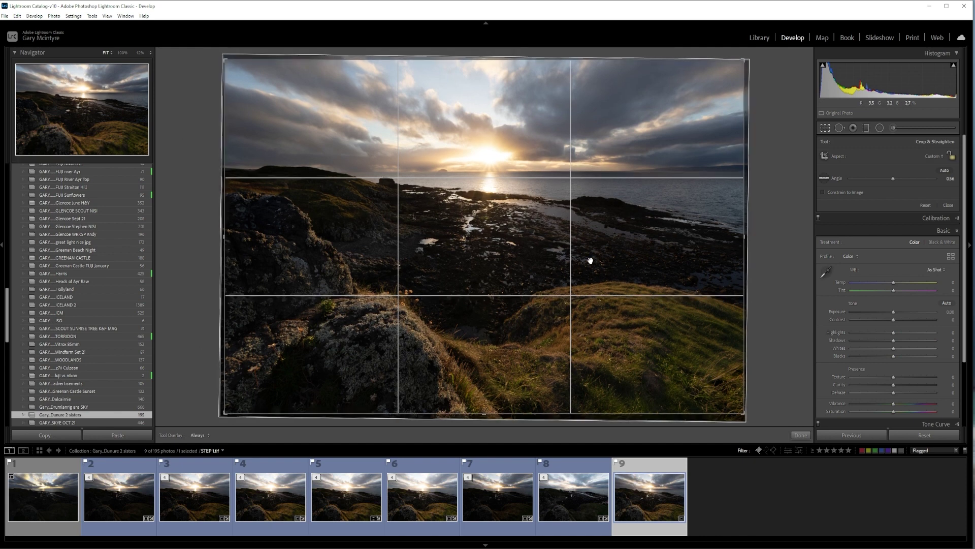
left_click(936, 158)
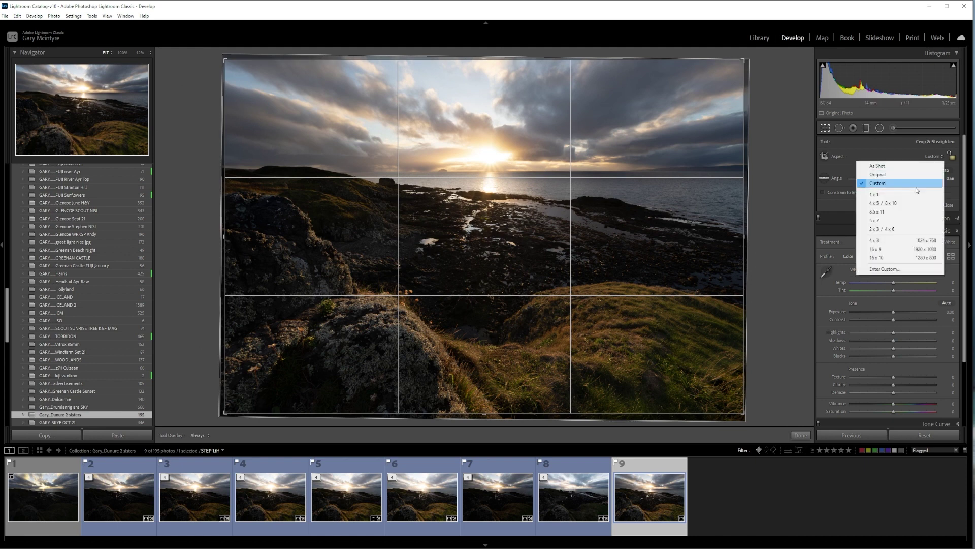
left_click(896, 251)
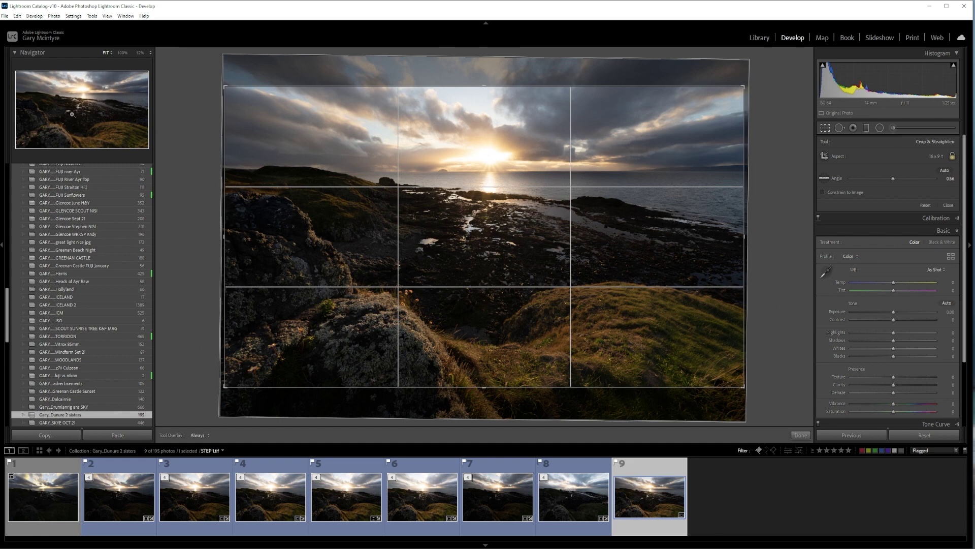
left_click_drag(483, 271, 485, 285)
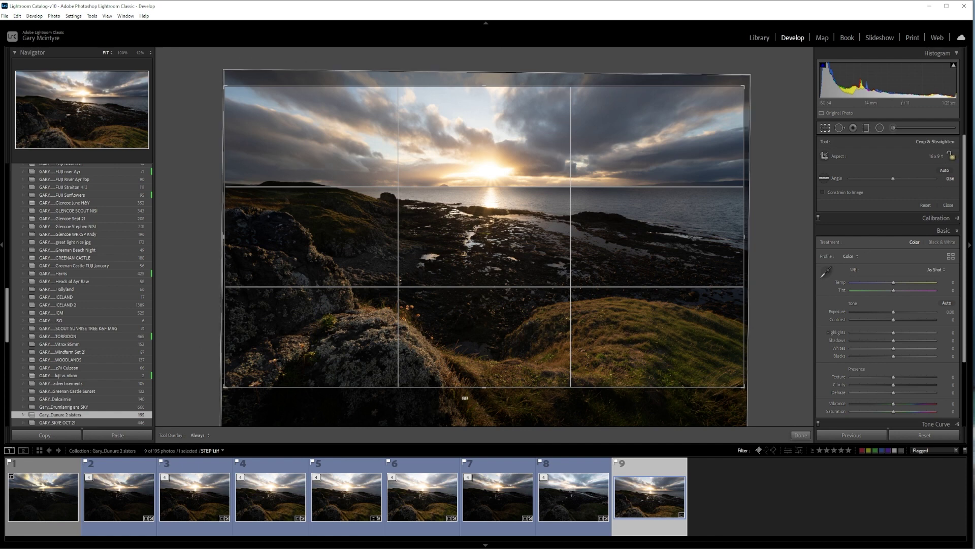
left_click_drag(479, 387, 477, 402)
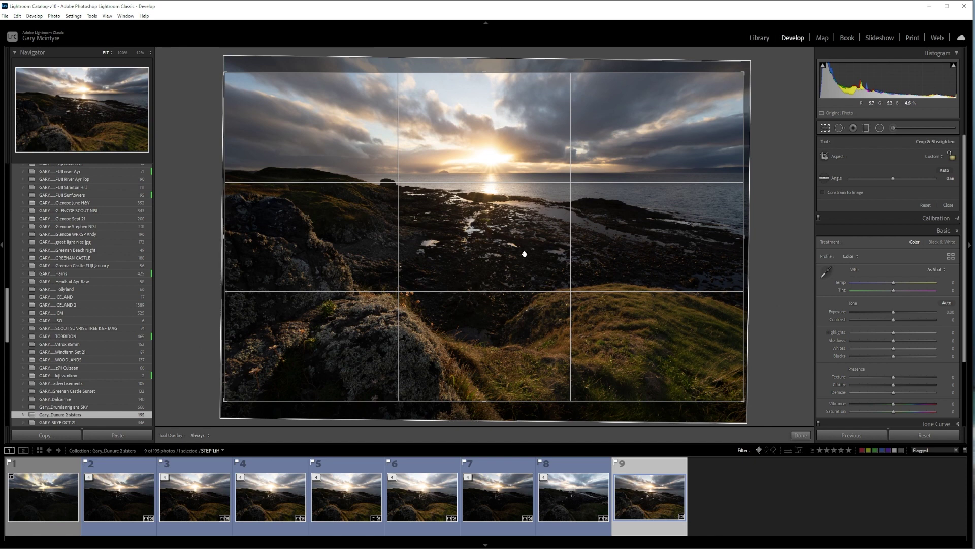
left_click_drag(485, 73, 486, 73)
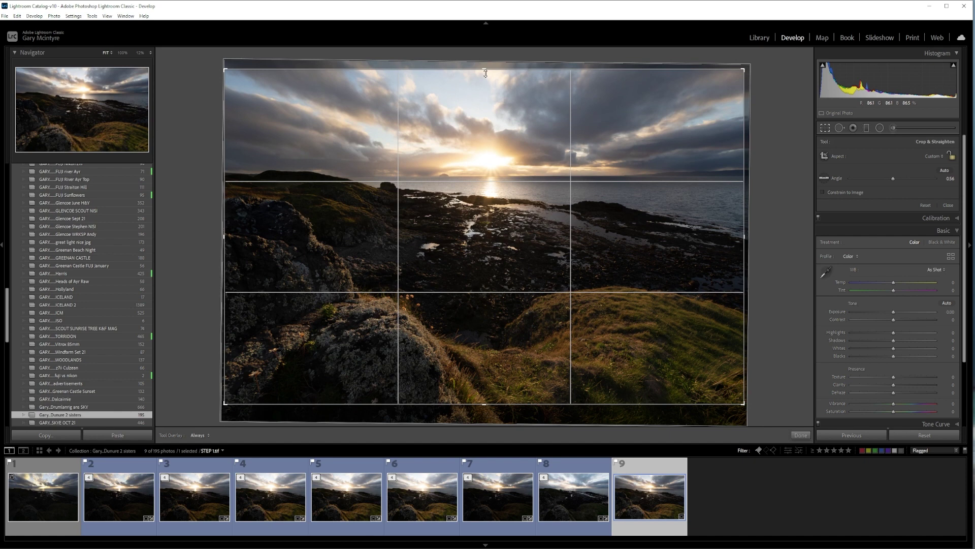
key("Return")
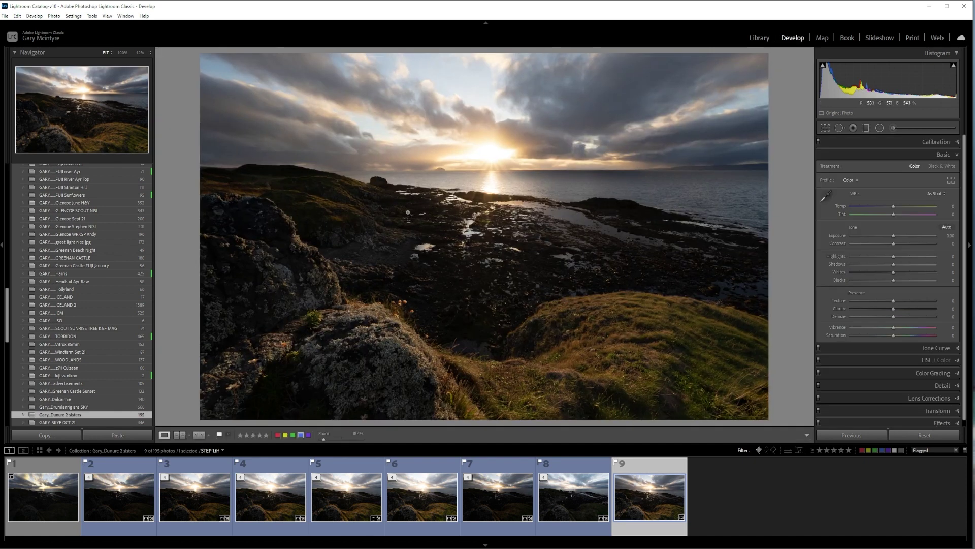
Step: Send the photo to Luminar AI via Edit In
right_click(478, 236)
mouse_move(524, 308)
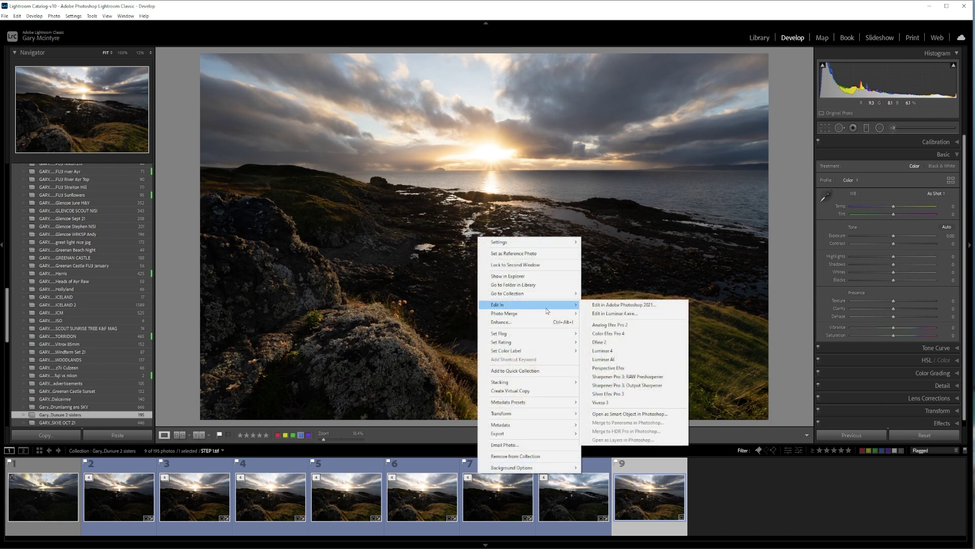
left_click(621, 360)
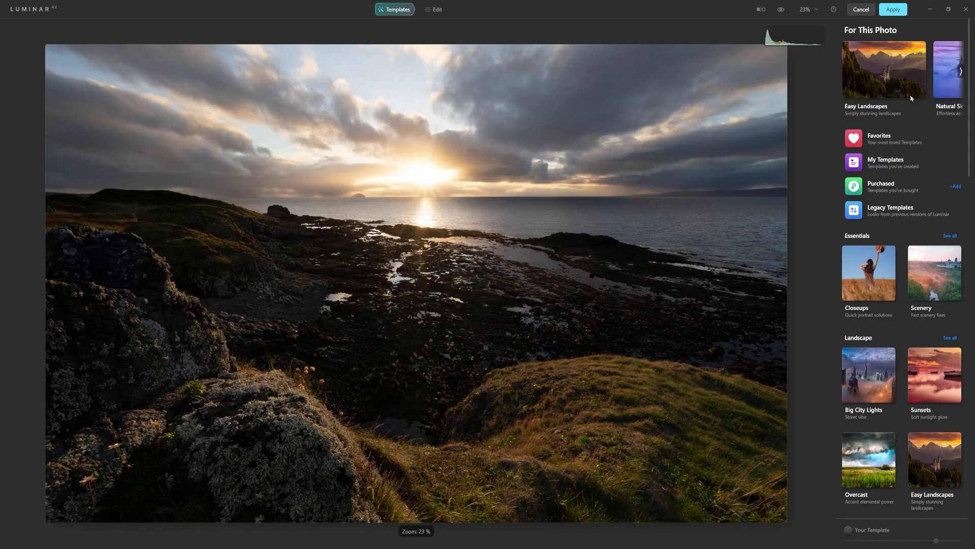
Step: Apply the Clean & Crisp template and raise Light Shadows to 100
left_click(886, 162)
left_click(906, 124)
left_click(434, 9)
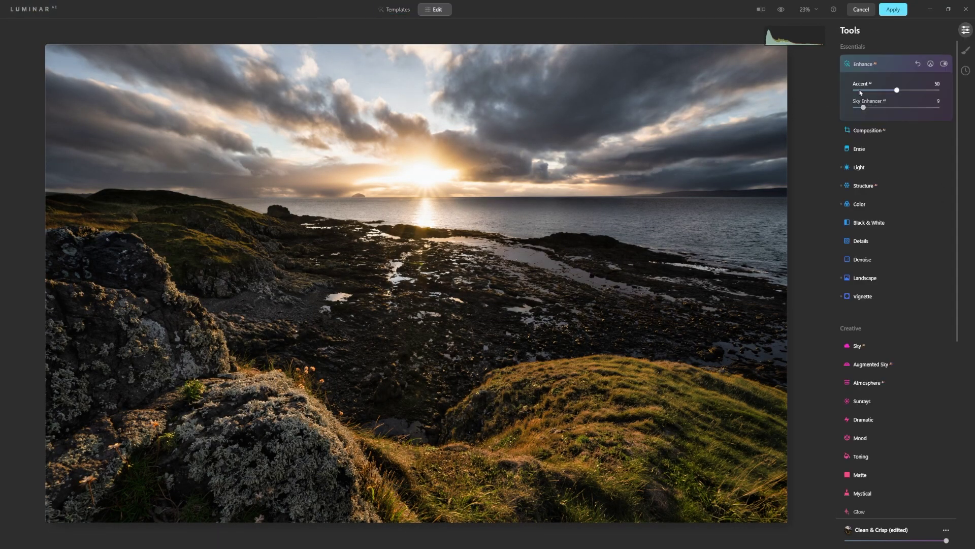
left_click(860, 168)
mouse_move(896, 248)
left_mouse_down()
mouse_move(957, 250)
mouse_move(898, 248)
left_mouse_up()
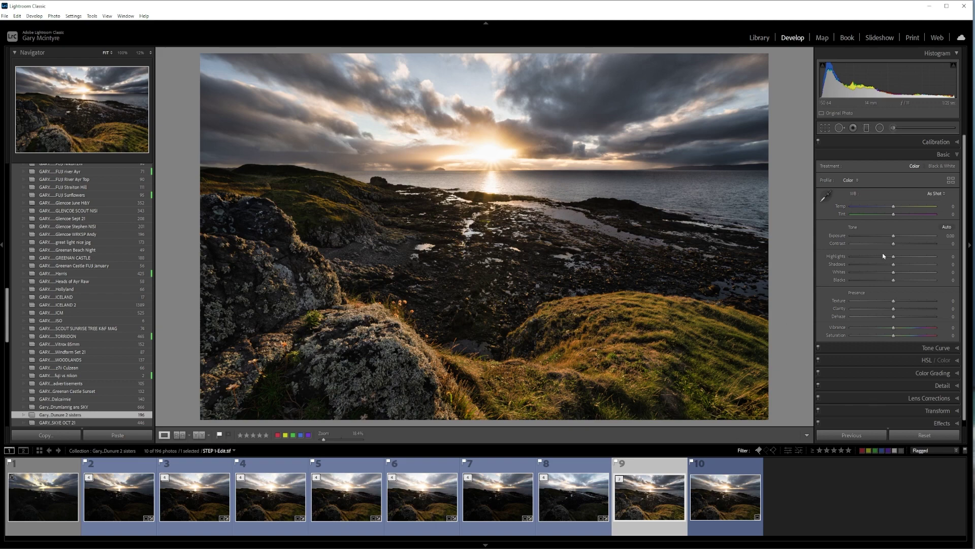
Step: Tune shadows, highlights and exposure, set Vibrance +5, Saturation -11, sharpening Amount 48, Masking 91
left_click_drag(894, 264, 893, 238)
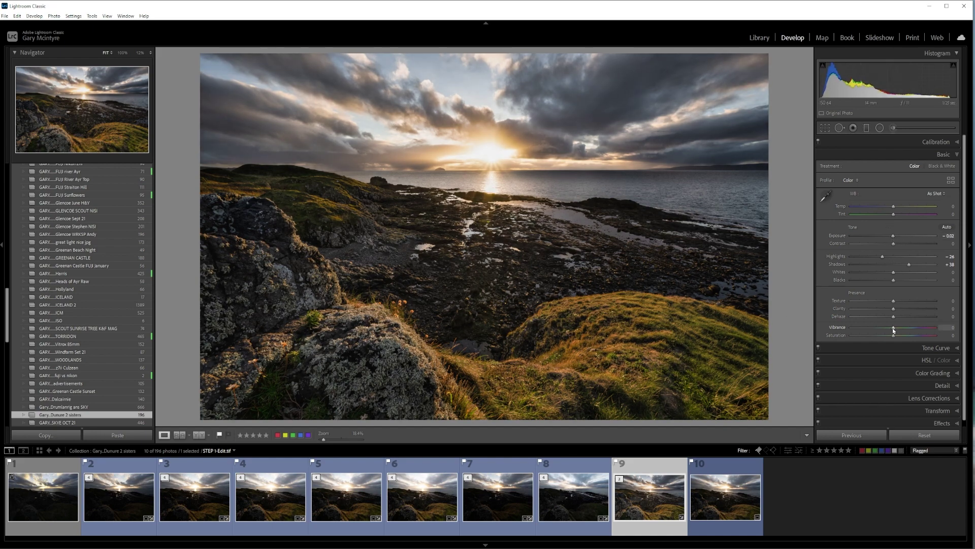
left_click_drag(892, 328, 894, 328)
left_click_drag(894, 335, 888, 335)
left_click(942, 385)
left_click_drag(852, 296, 928, 318)
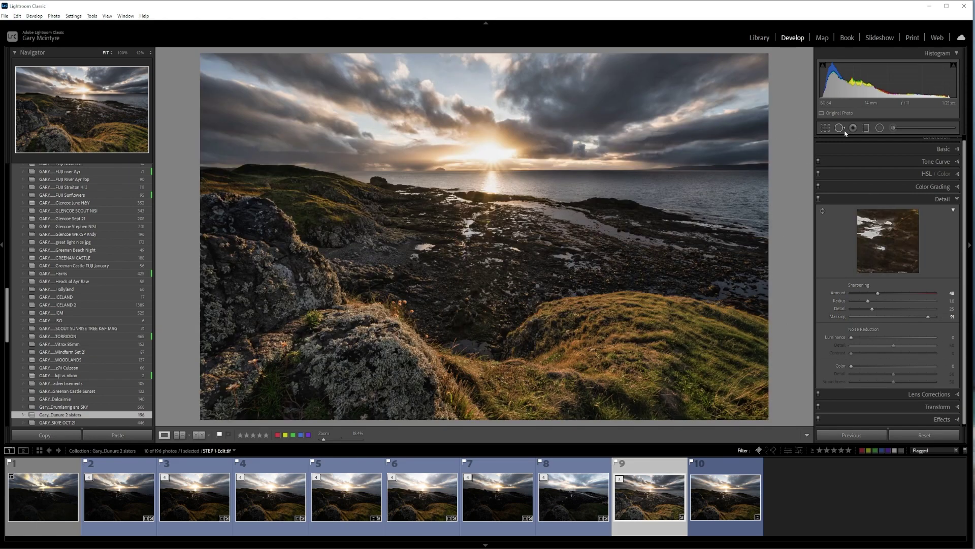
Step: Add a radial filter over the grassy ridge with luminance range 41/100 and Highlights 59
left_click(880, 128)
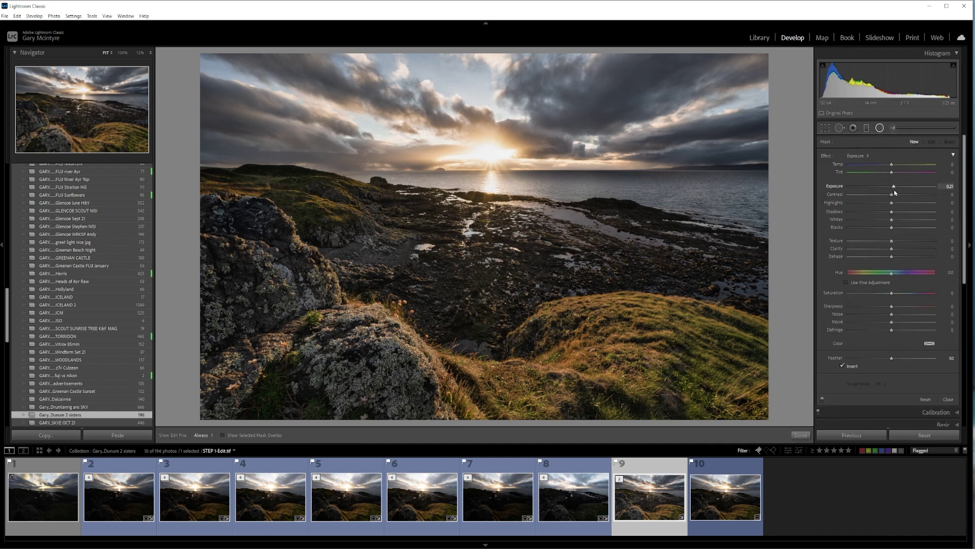
left_click_drag(317, 201, 374, 216)
left_click_drag(316, 202, 322, 208)
left_click(881, 383)
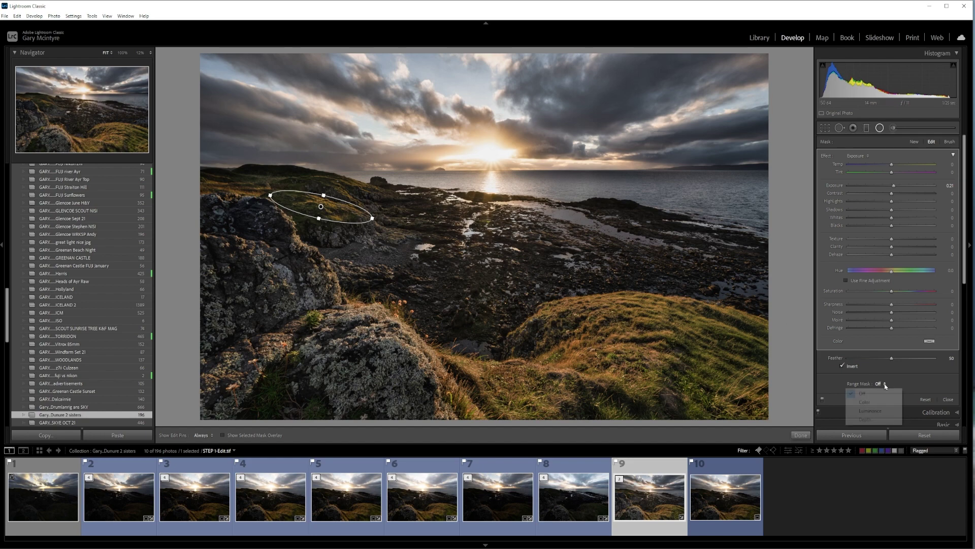
left_click(873, 412)
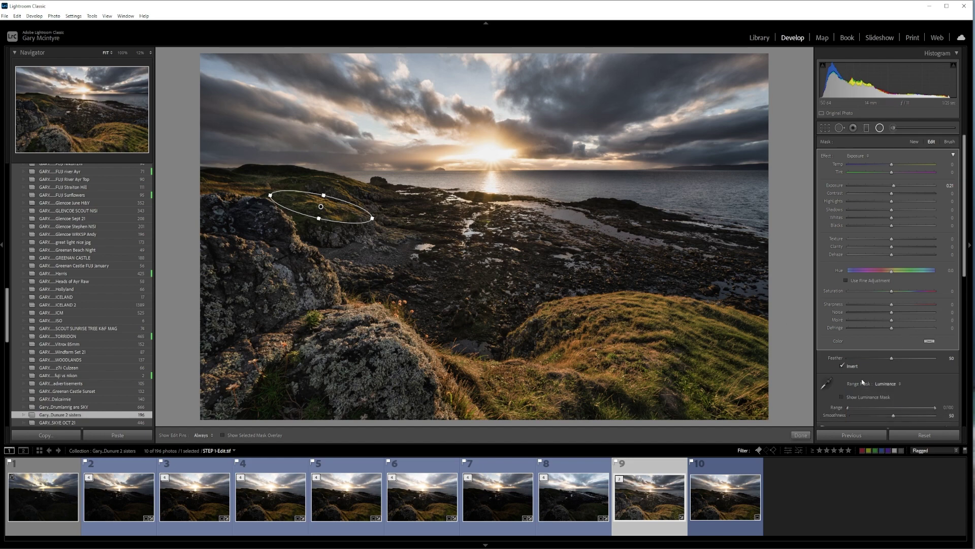
left_click(842, 397)
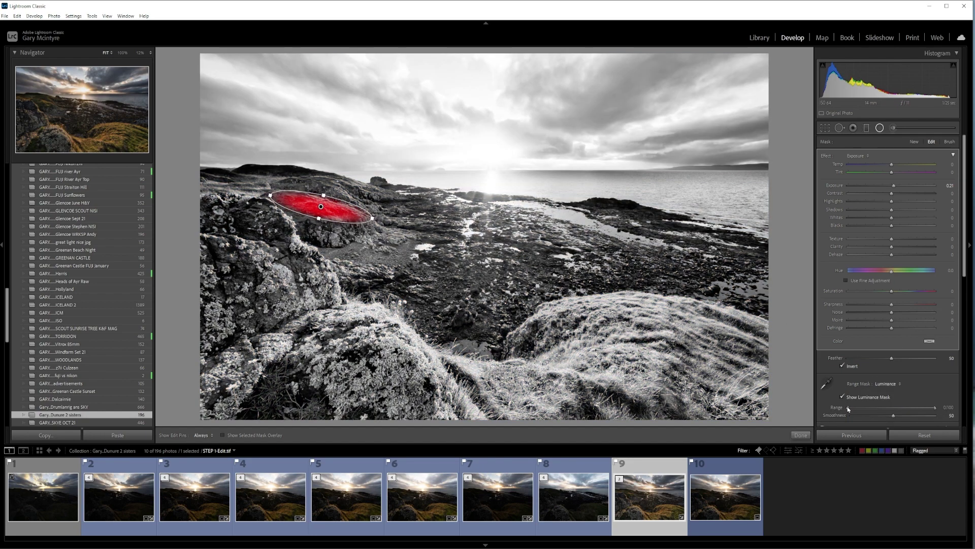
left_click_drag(848, 408, 850, 409)
left_click(844, 397)
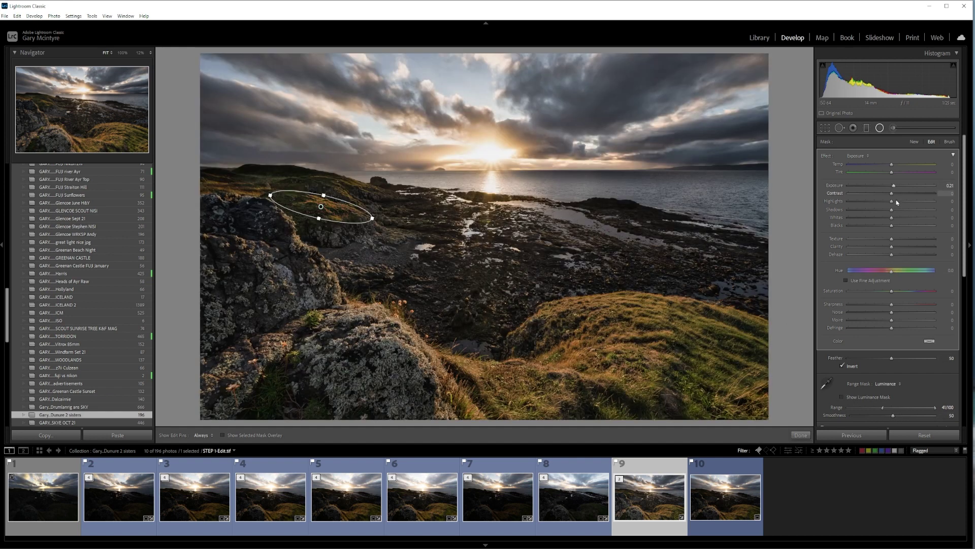
left_click_drag(891, 204, 894, 204)
Step: Duplicate the radial filter and move the copy up and right along the ridge
right_click(321, 208)
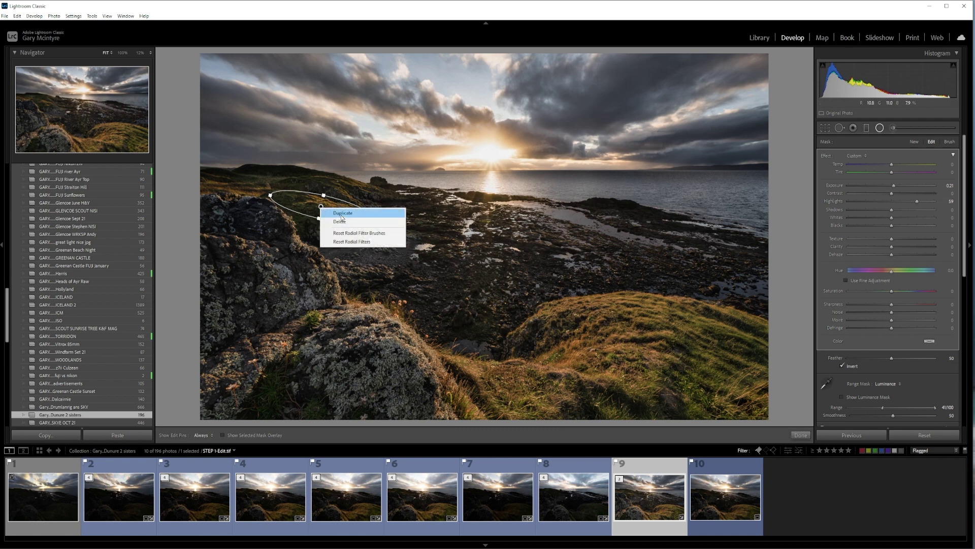
left_click(340, 211)
left_click_drag(321, 208, 406, 200)
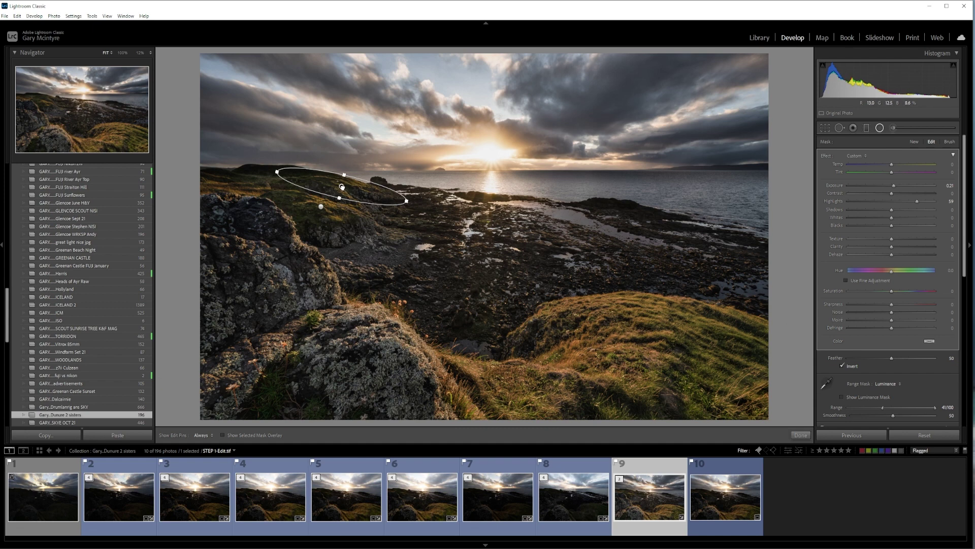
left_click_drag(342, 186, 341, 187)
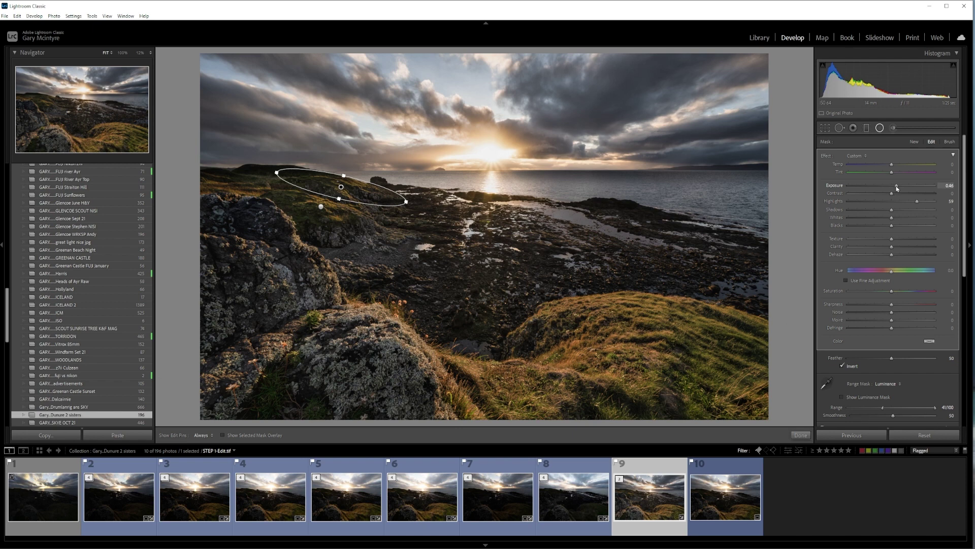
Step: Duplicate the original again, move it toward the left edge, flatten its angle, and close the filter tool
left_click(321, 207)
right_click(321, 207)
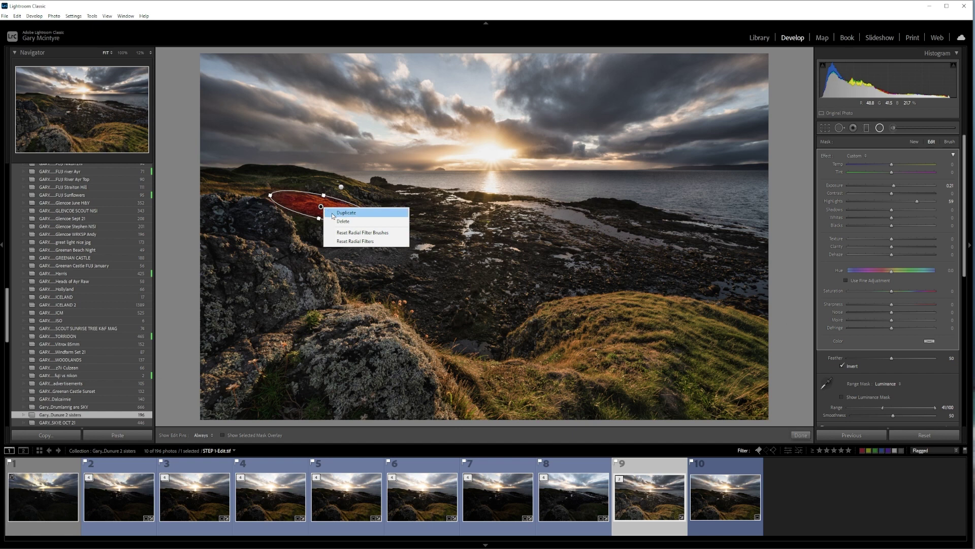
left_click(346, 213)
left_click_drag(321, 207, 234, 189)
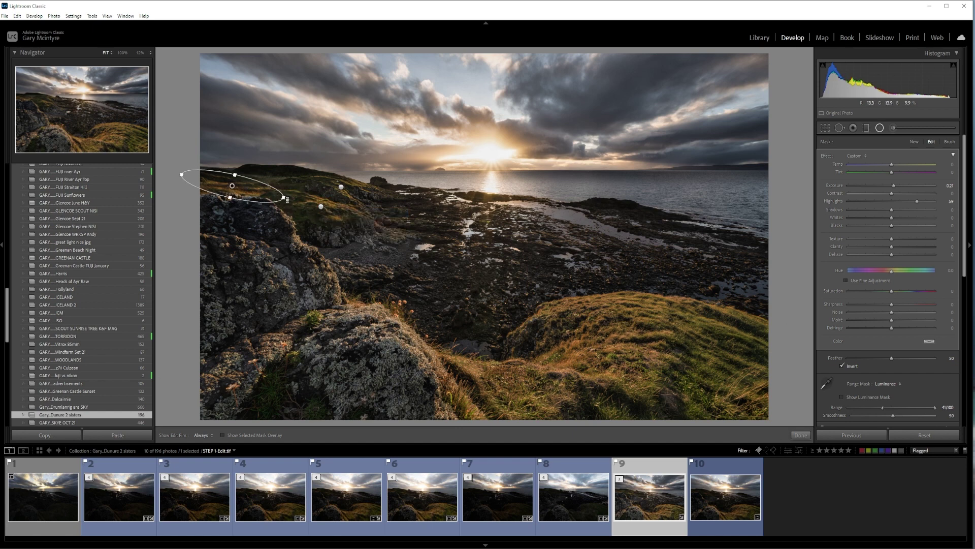
left_click_drag(289, 199, 233, 186)
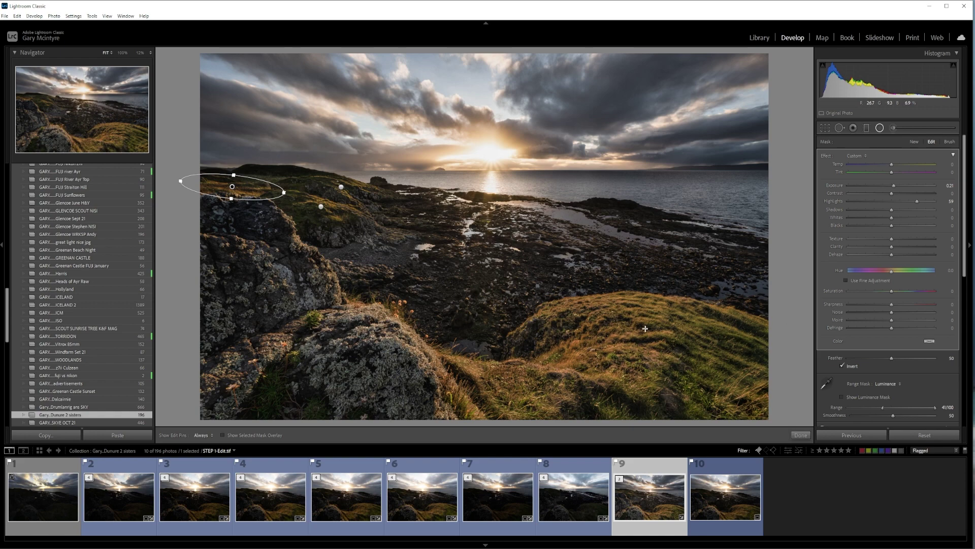
key("shift+m")
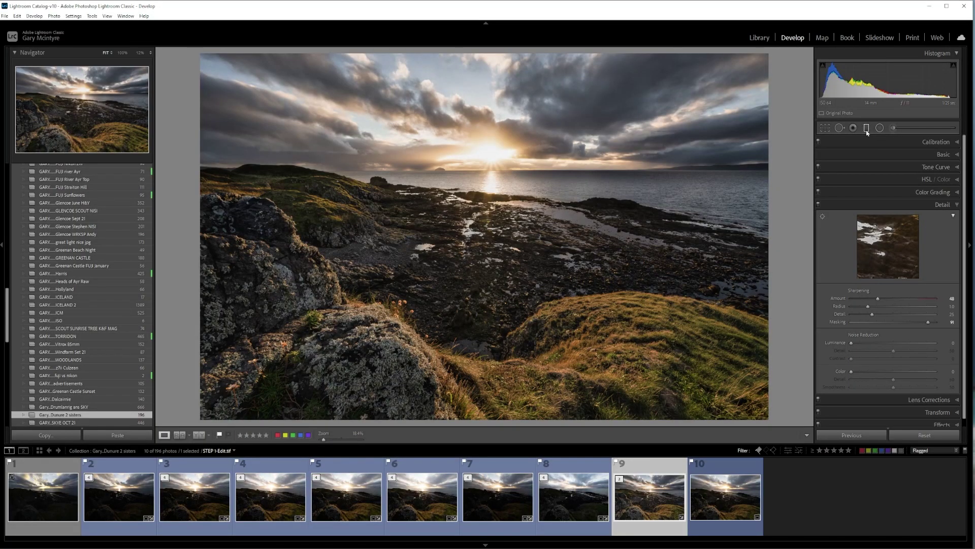
Step: Draw a luminance-masked graduated filter over the sky with raised temperature, then close it
left_click_drag(491, 155, 491, 172)
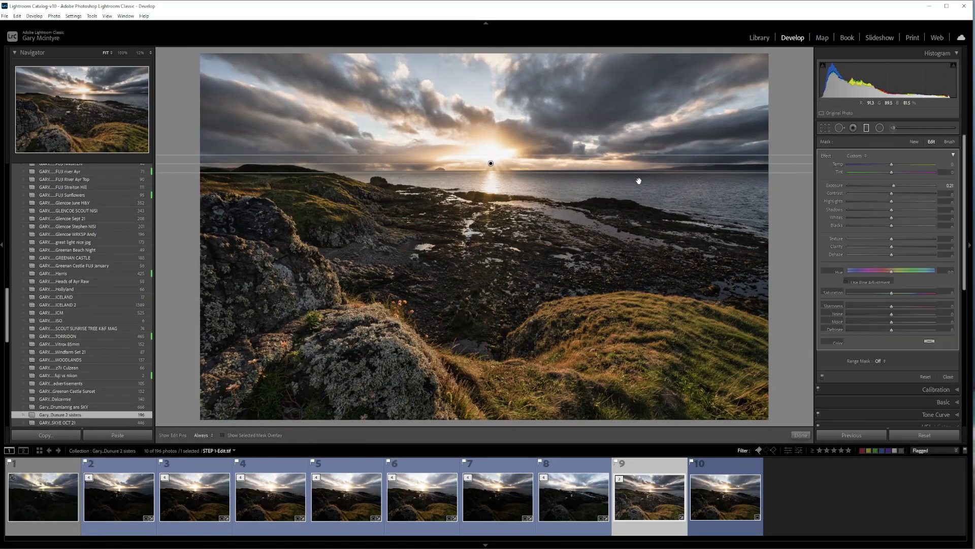
left_click(885, 361)
left_click(870, 388)
left_click_drag(935, 384, 893, 392)
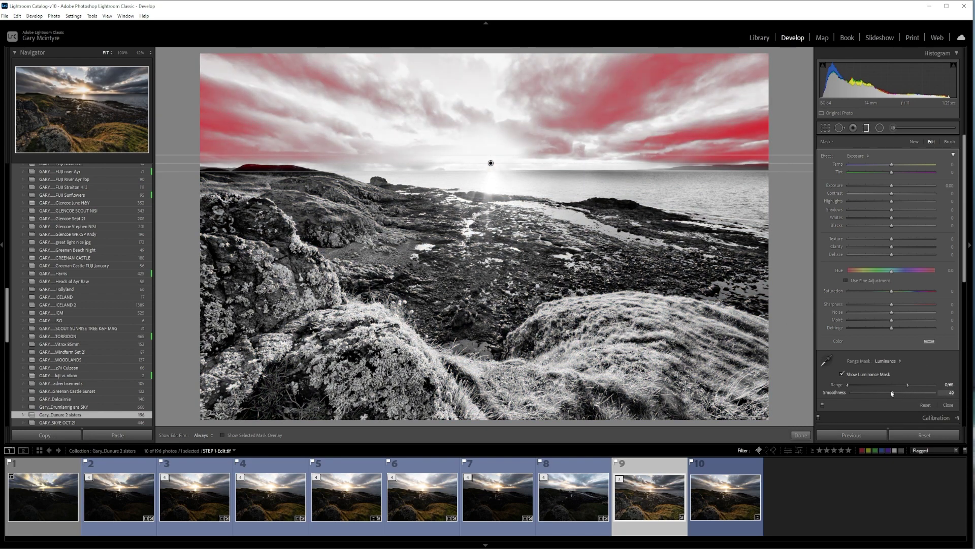
left_click(843, 375)
left_click_drag(891, 164, 909, 166)
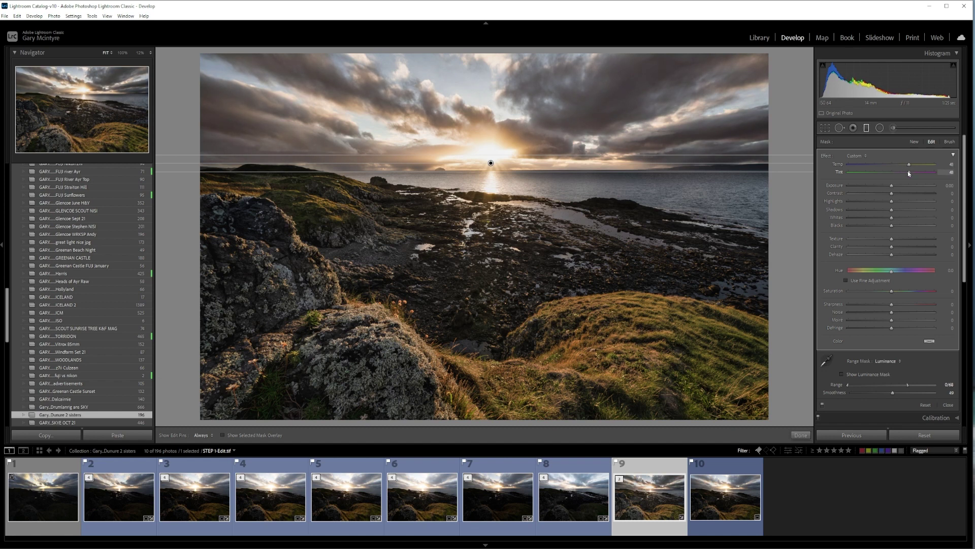
key("m")
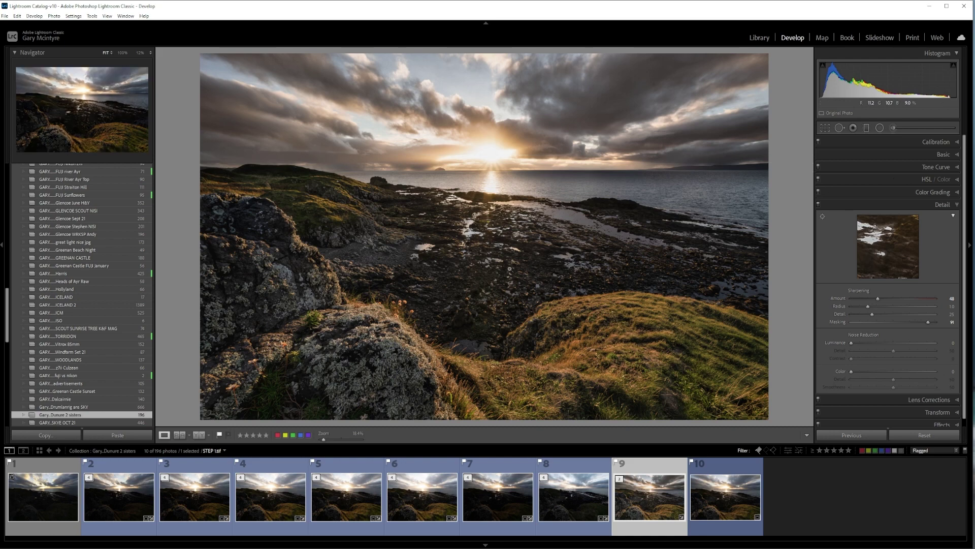
Step: Send the edited seascape from Lightroom Classic to Photoshop 2021 with Edit In
right_click(501, 215)
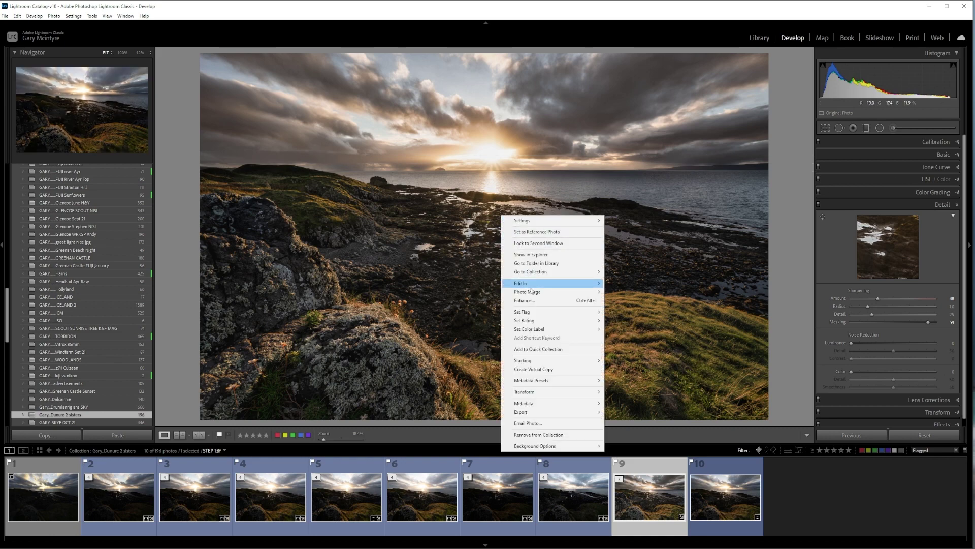
mouse_move(543, 286)
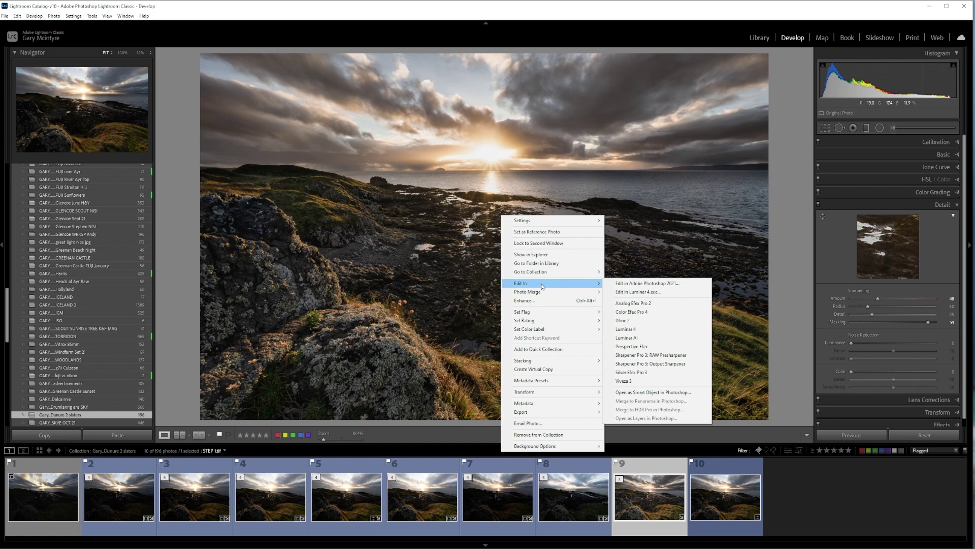
left_click(625, 284)
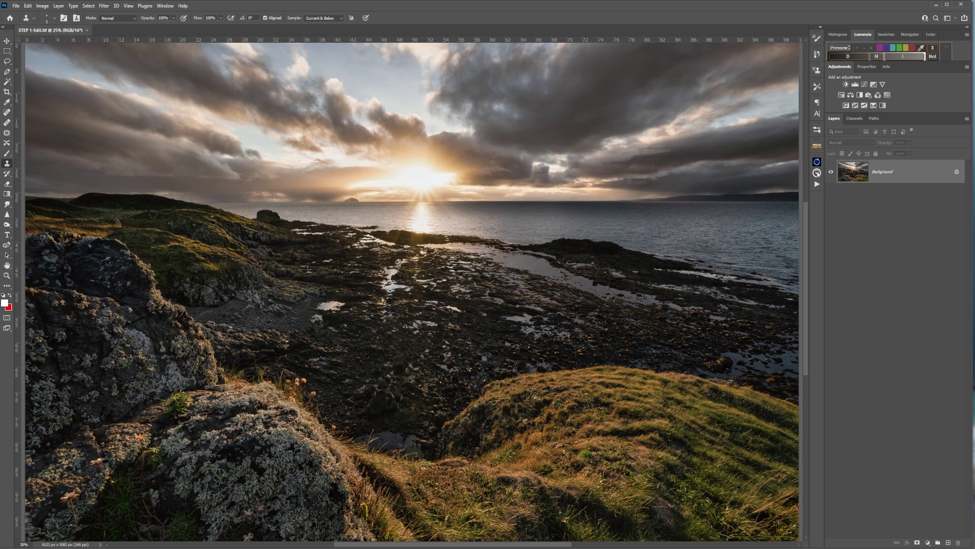
Step: Run the Pro Panel's Orton Sharp action and blur the Orton layer at about 49.8 px instead of 60
left_click(817, 173)
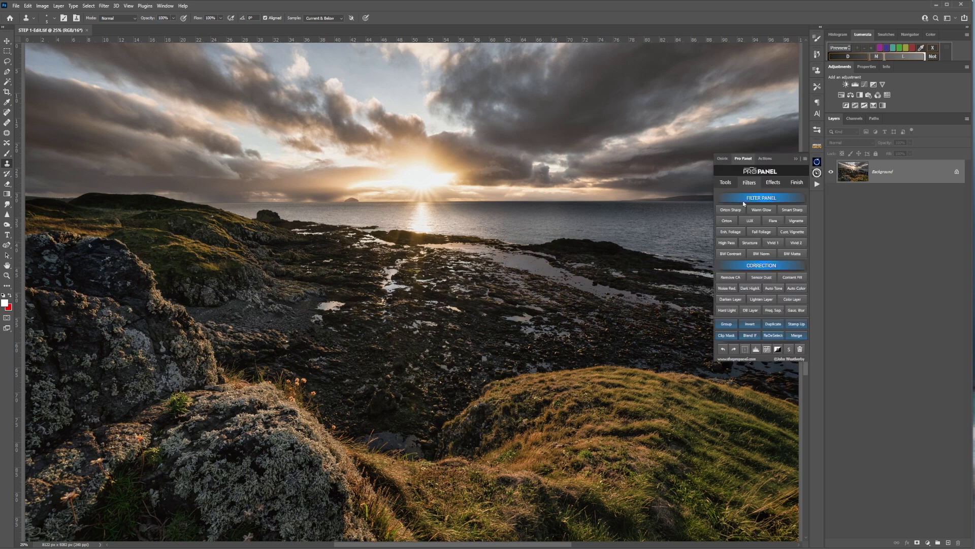
left_click(733, 210)
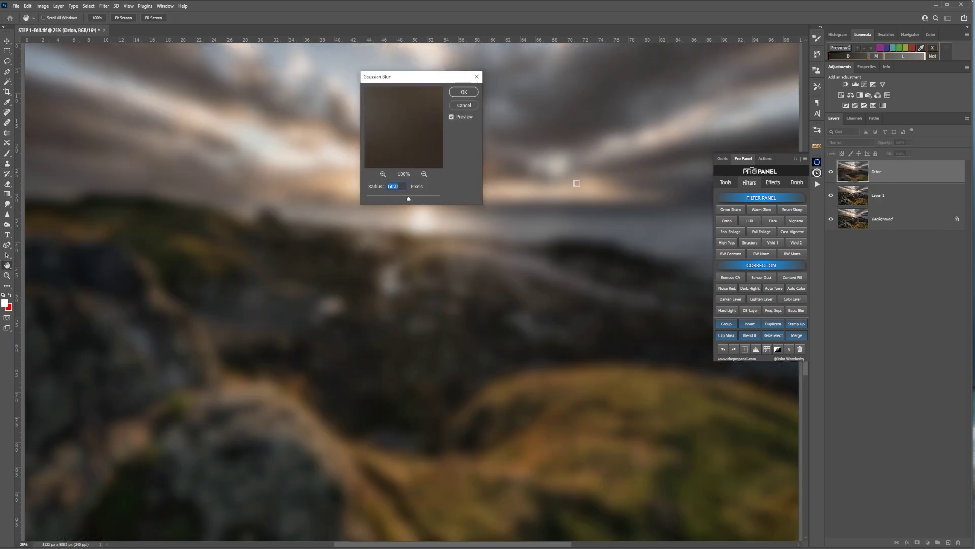
left_click(796, 159)
left_click_drag(451, 77, 743, 83)
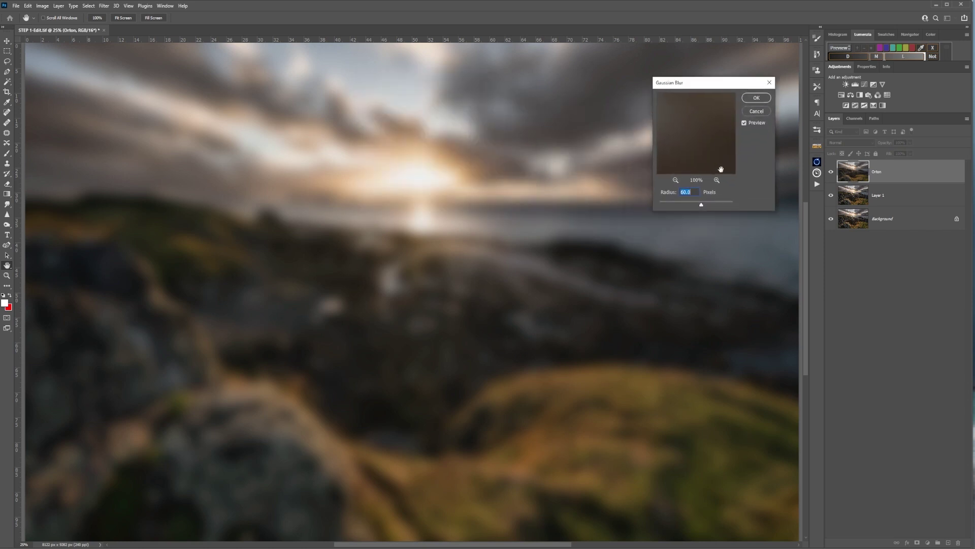
left_click_drag(702, 206, 702, 206)
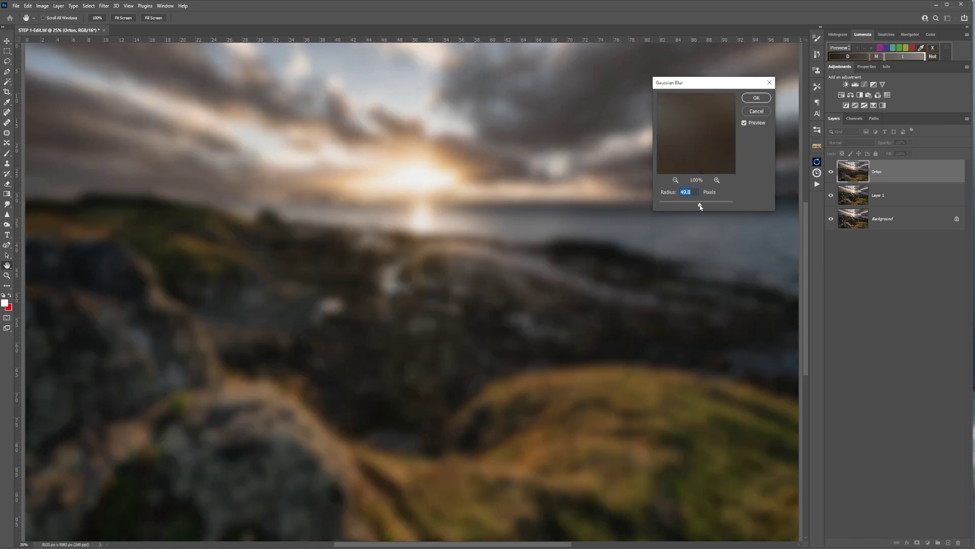
left_click(757, 99)
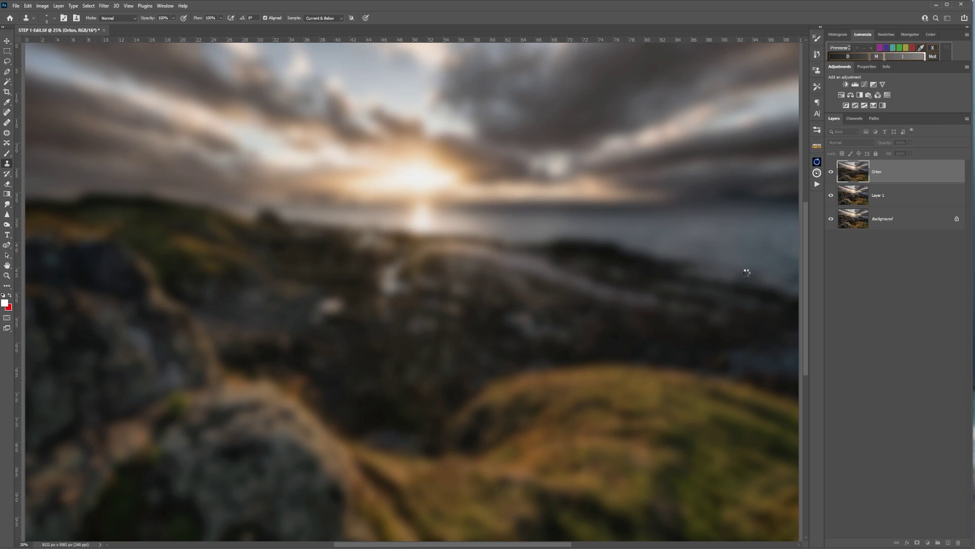
Step: Brighten the Orton layer with Levels set to 35, 1.06 and 184
key("ctrl+l")
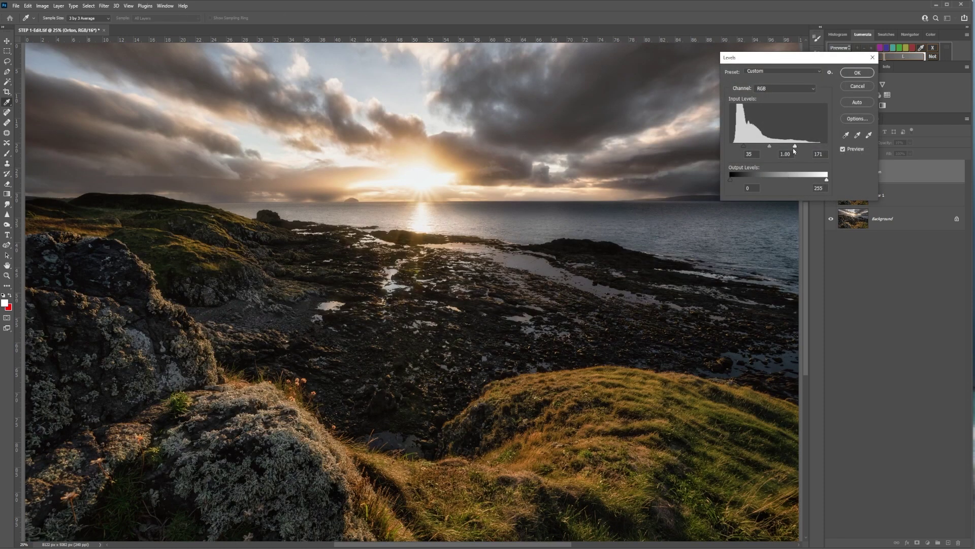
mouse_move(796, 148)
left_mouse_down()
mouse_move(819, 148)
mouse_move(772, 148)
mouse_move(799, 148)
left_mouse_up()
left_click(801, 146)
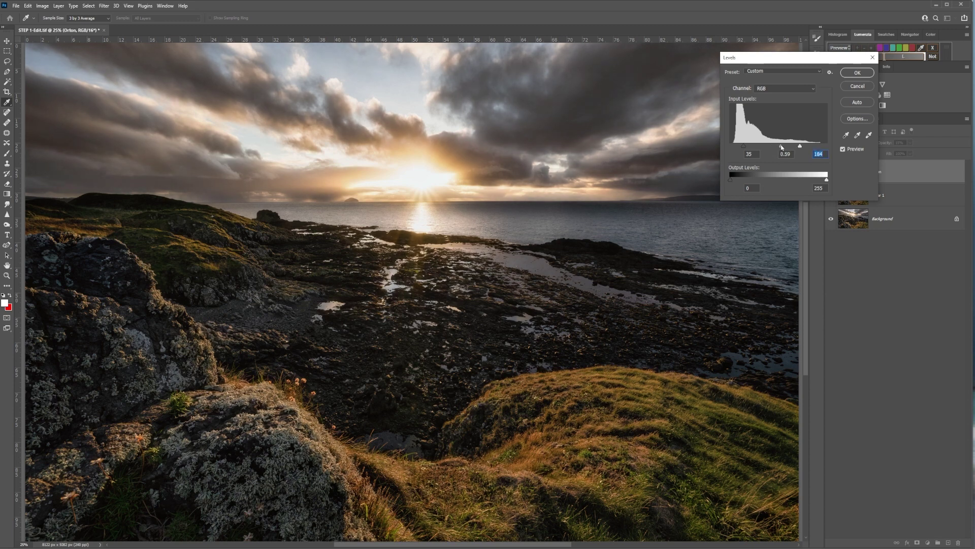
left_click_drag(781, 147, 771, 146)
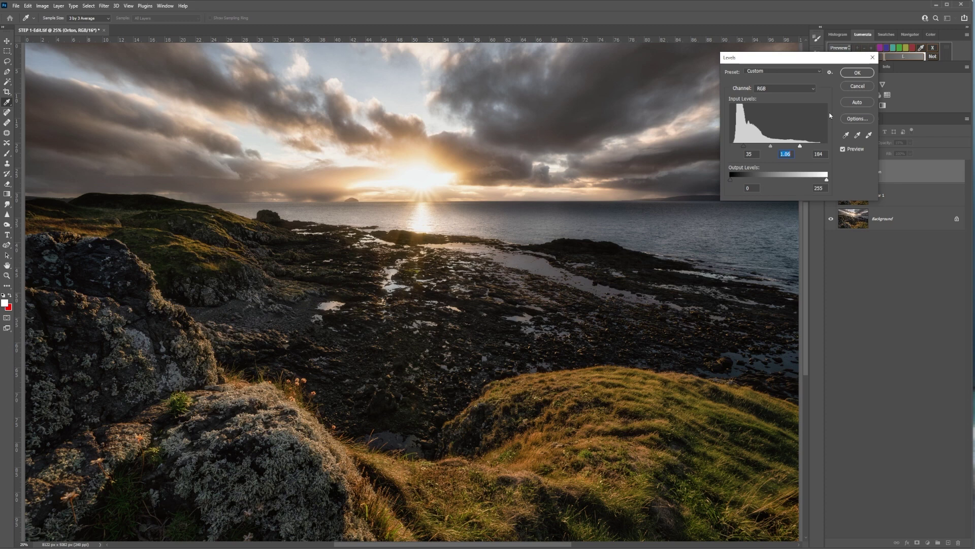
left_click(858, 73)
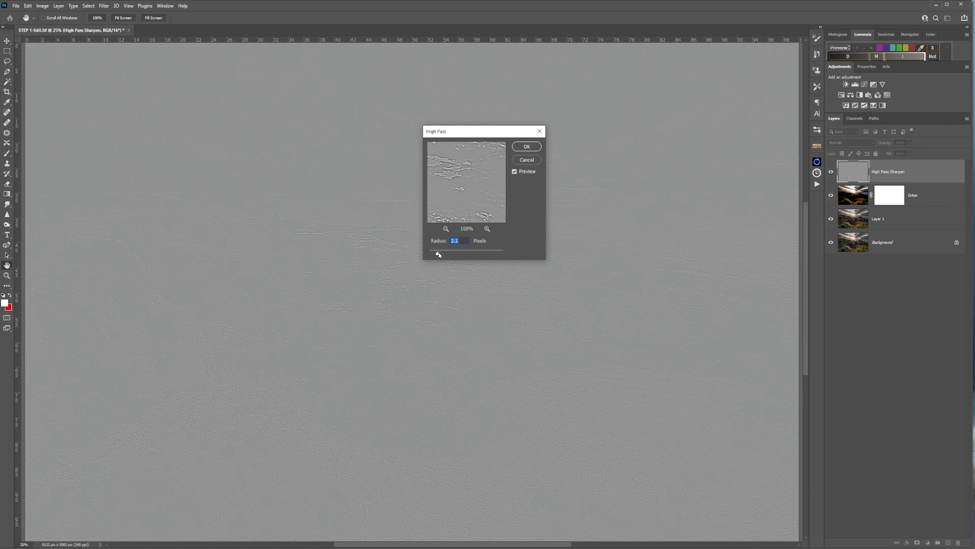
Step: Apply High Pass sharpening at a 2.5-pixel radius to finish the Orton Sharp group
left_click_drag(439, 255, 440, 256)
left_click(526, 147)
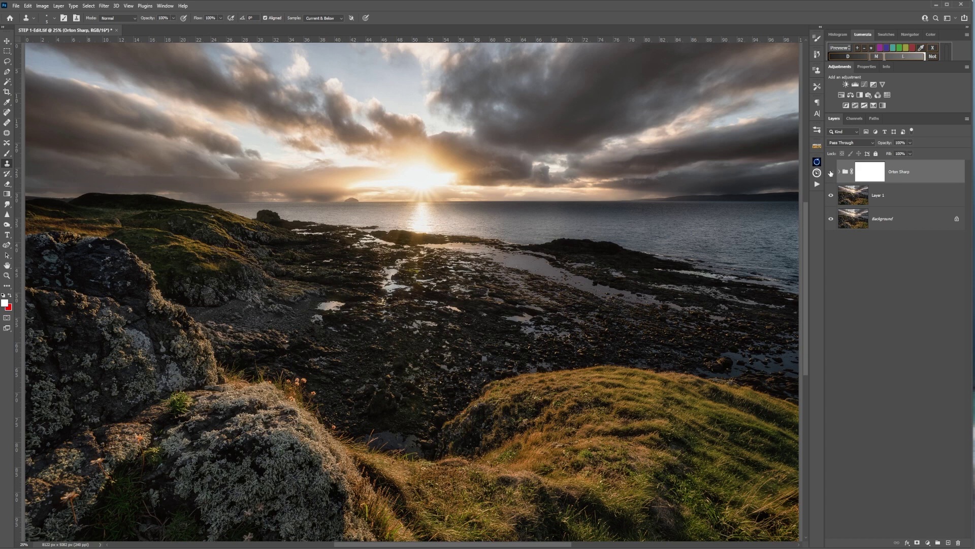
Step: Compare the seascape with and without the glow, then drop the Orton Sharp group's opacity to 22%
left_click(831, 172)
left_click(831, 172)
left_click(831, 172)
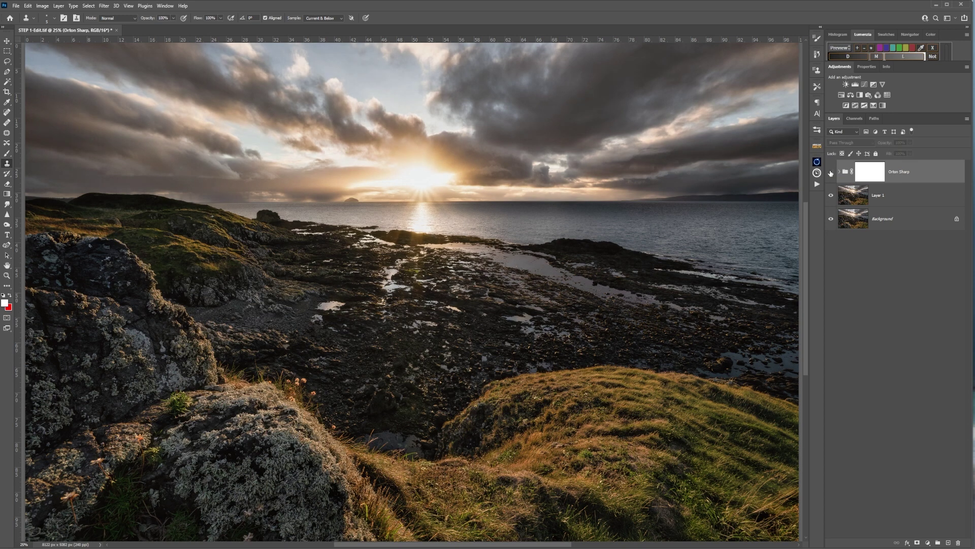
left_click(831, 172)
left_click(831, 172)
left_click(831, 172)
left_click(910, 144)
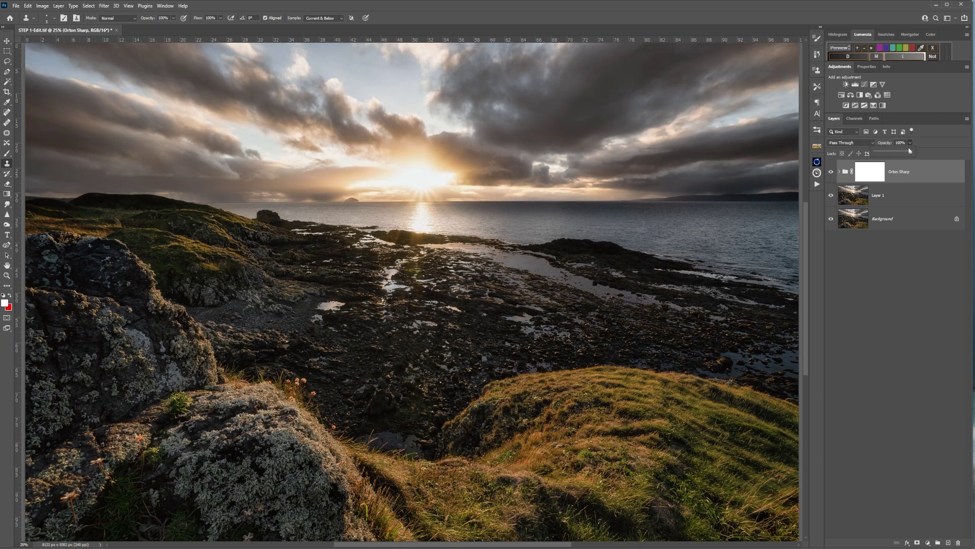
left_click_drag(911, 154, 882, 153)
left_click(831, 173)
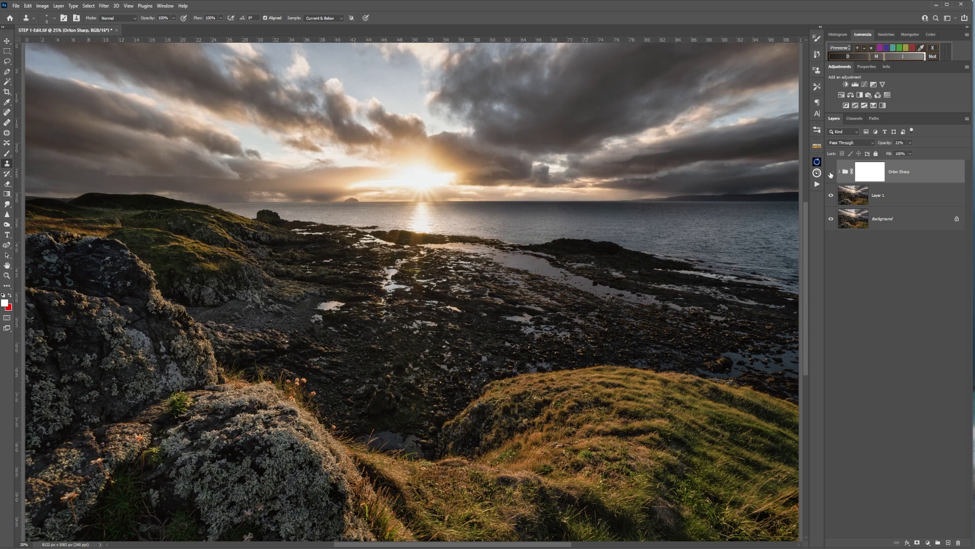
Step: Compare the glow on and off again and raise the Orton Sharp group's opacity to 57%
left_click(831, 173)
left_click(831, 173)
left_click(830, 174)
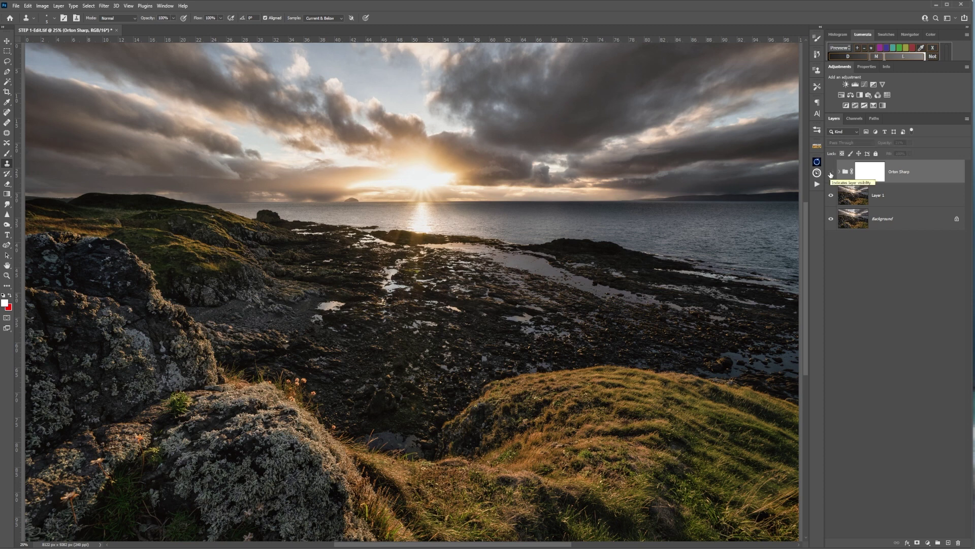
left_click(831, 174)
left_click(831, 174)
left_click(831, 173)
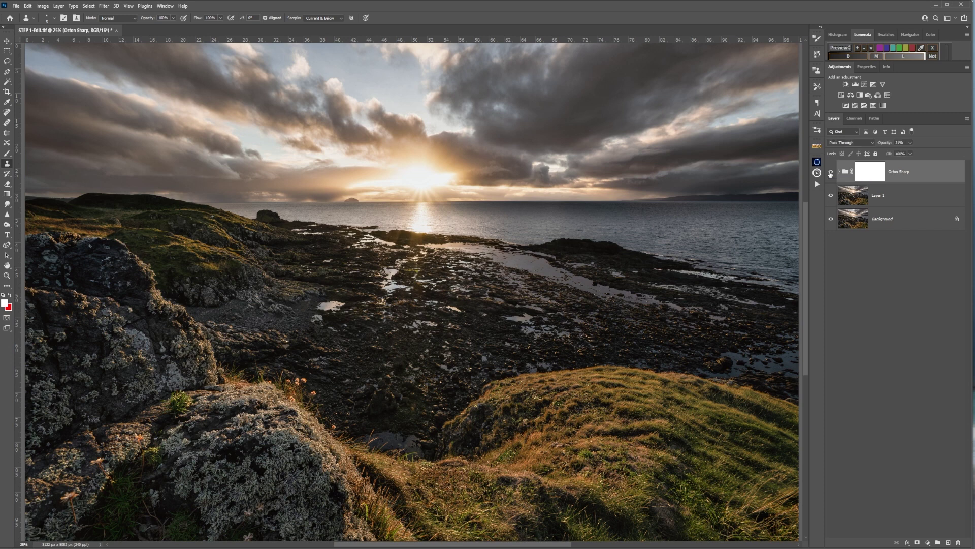
left_click(910, 145)
left_click_drag(912, 154, 926, 154)
Step: Paint black on the Orton Sharp mask to remove the glow from the foreground and mid-shore rocks
left_click(7, 153)
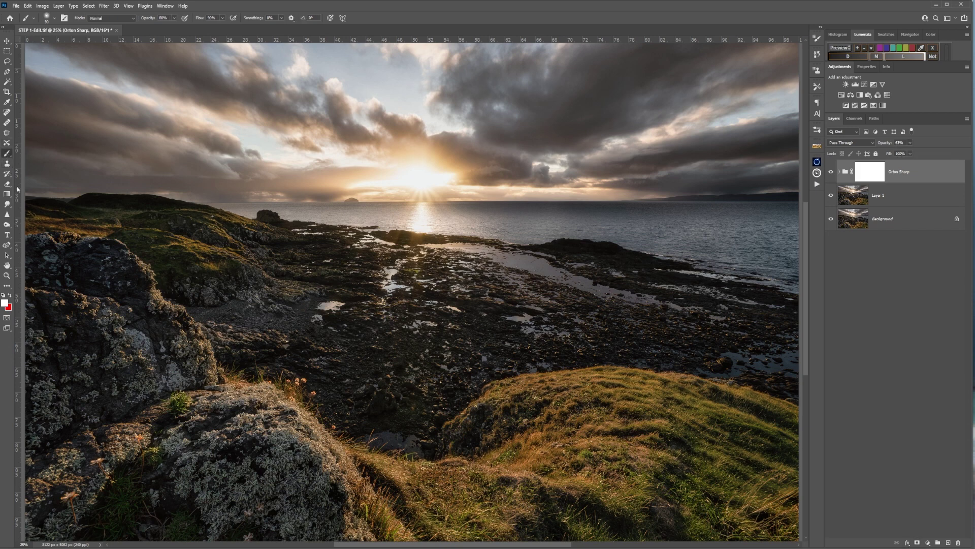
key("d")
mouse_move(801, 337)
left_mouse_down()
mouse_move(783, 370)
mouse_move(596, 322)
left_mouse_up()
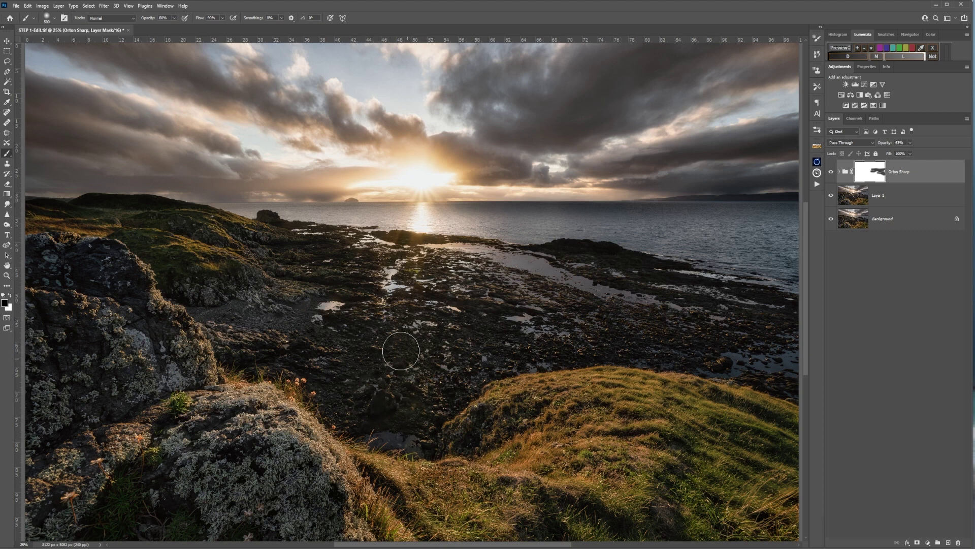
left_click_drag(309, 319, 273, 315)
left_click(8, 112)
Step: Heal a small spot in the clouds on Layer 1 with a smaller healing brush
left_click(879, 201)
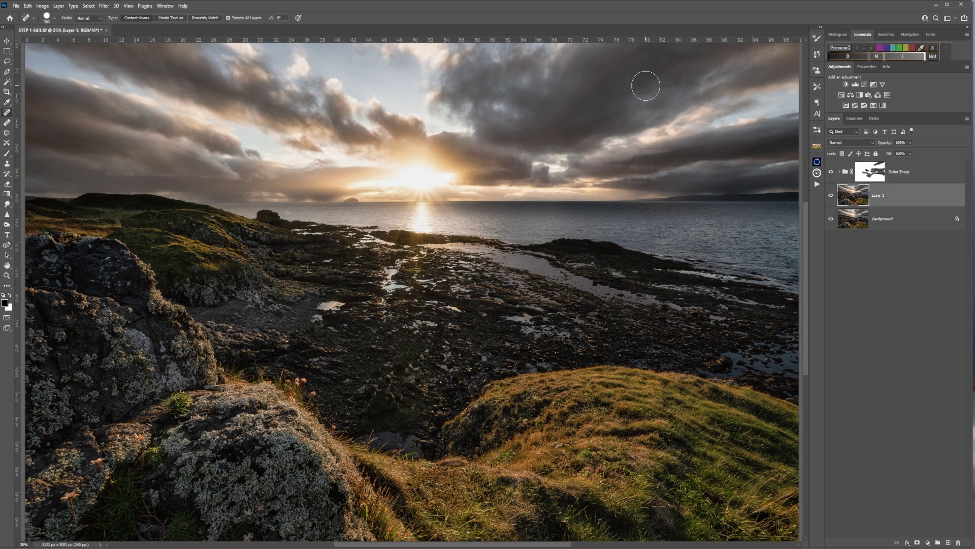
key("bracketleft")
key("bracketleft")
key("bracketleft")
left_click(645, 84)
Step: Reselect the Orton Sharp mask and zoom into the upper-right sky, panning toward the sun and shoreline
left_click(878, 176)
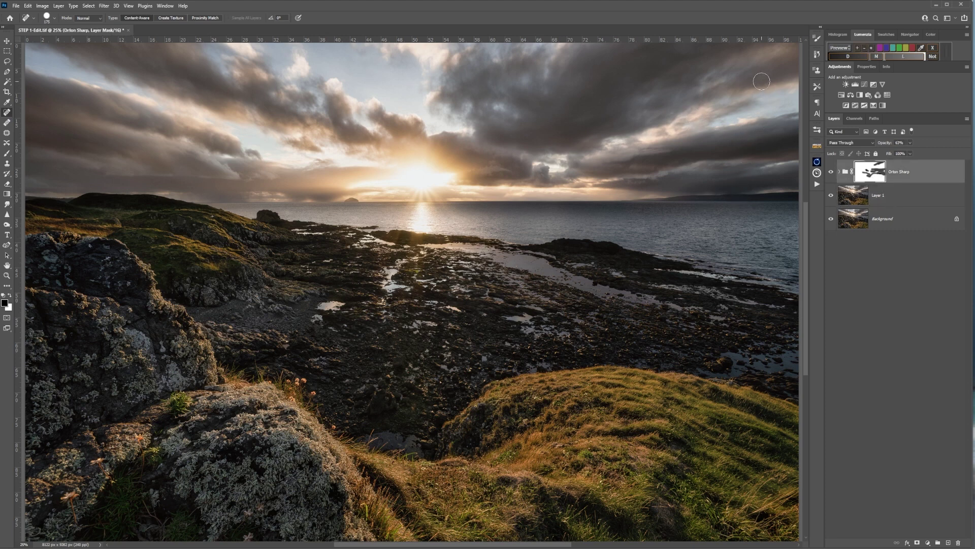
key("z")
mouse_move(762, 81)
left_mouse_down()
mouse_move(797, 80)
mouse_move(776, 81)
left_mouse_up()
key("j")
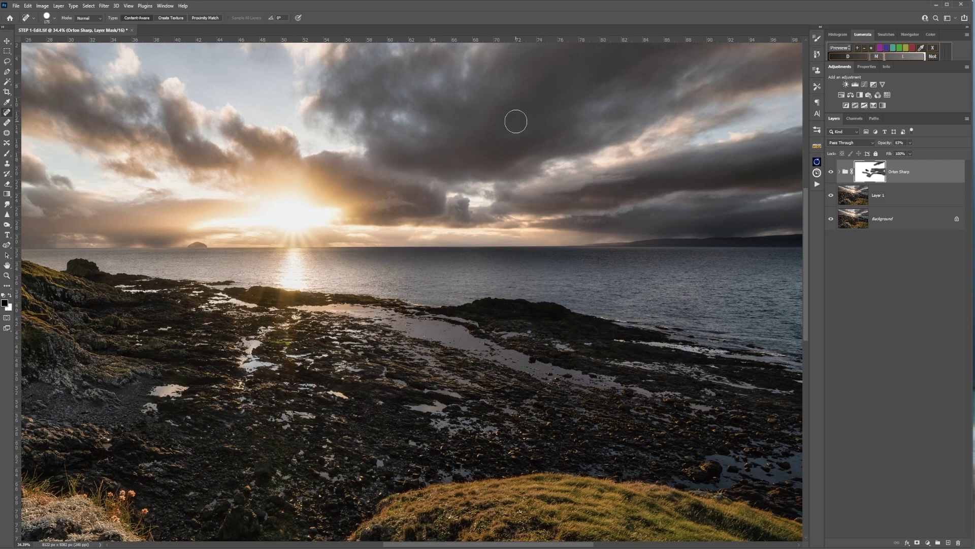
mouse_move(516, 120)
left_mouse_down()
mouse_move(599, 212)
mouse_move(728, 138)
left_mouse_up()
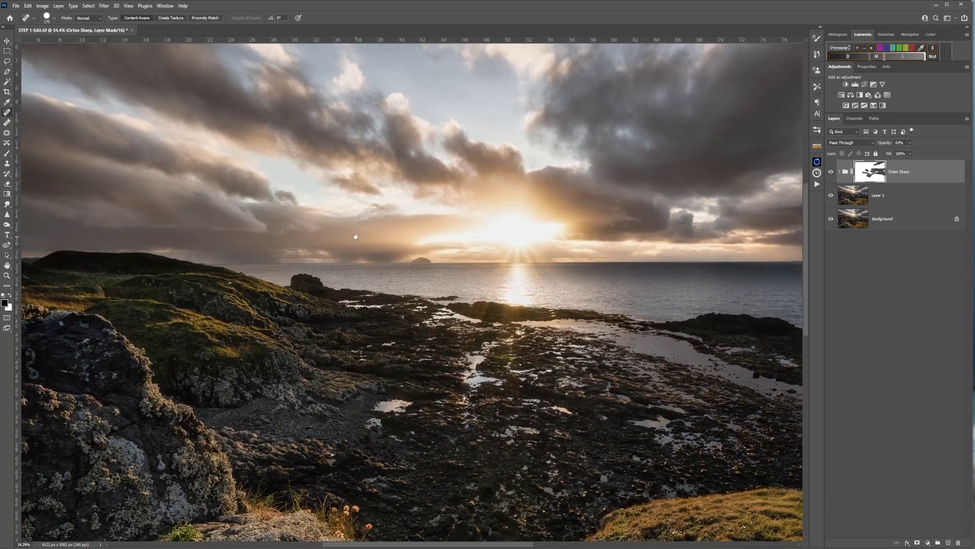
left_click_drag(355, 233, 511, 107)
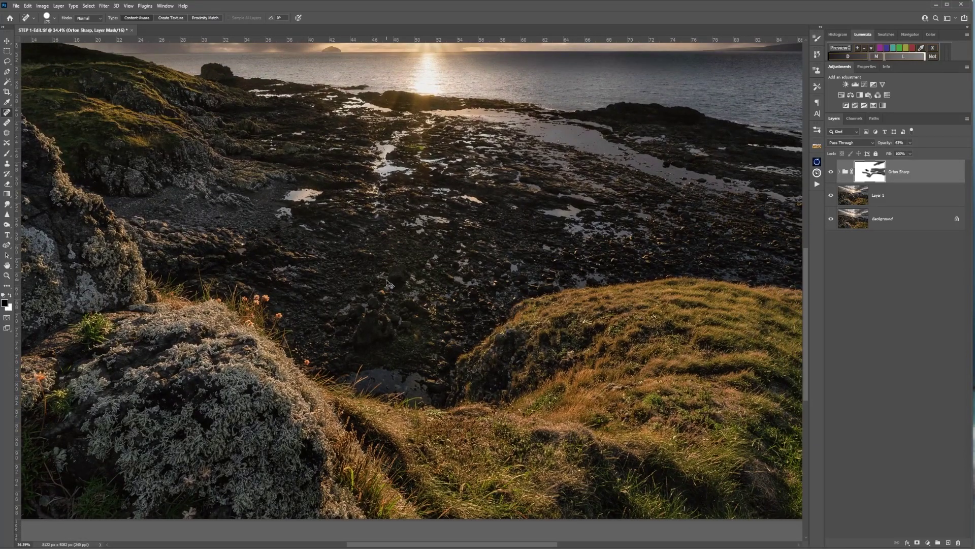
scroll(390, 285, "down", 2)
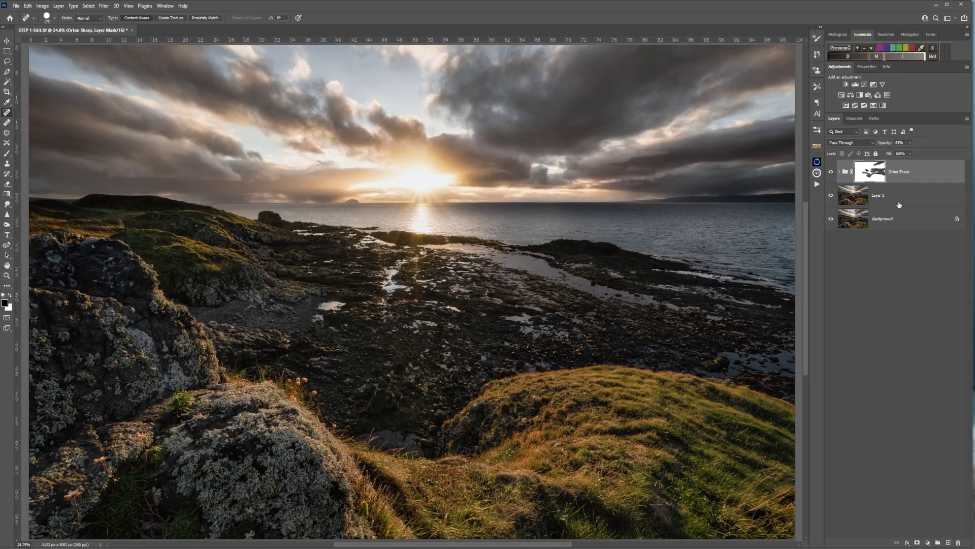